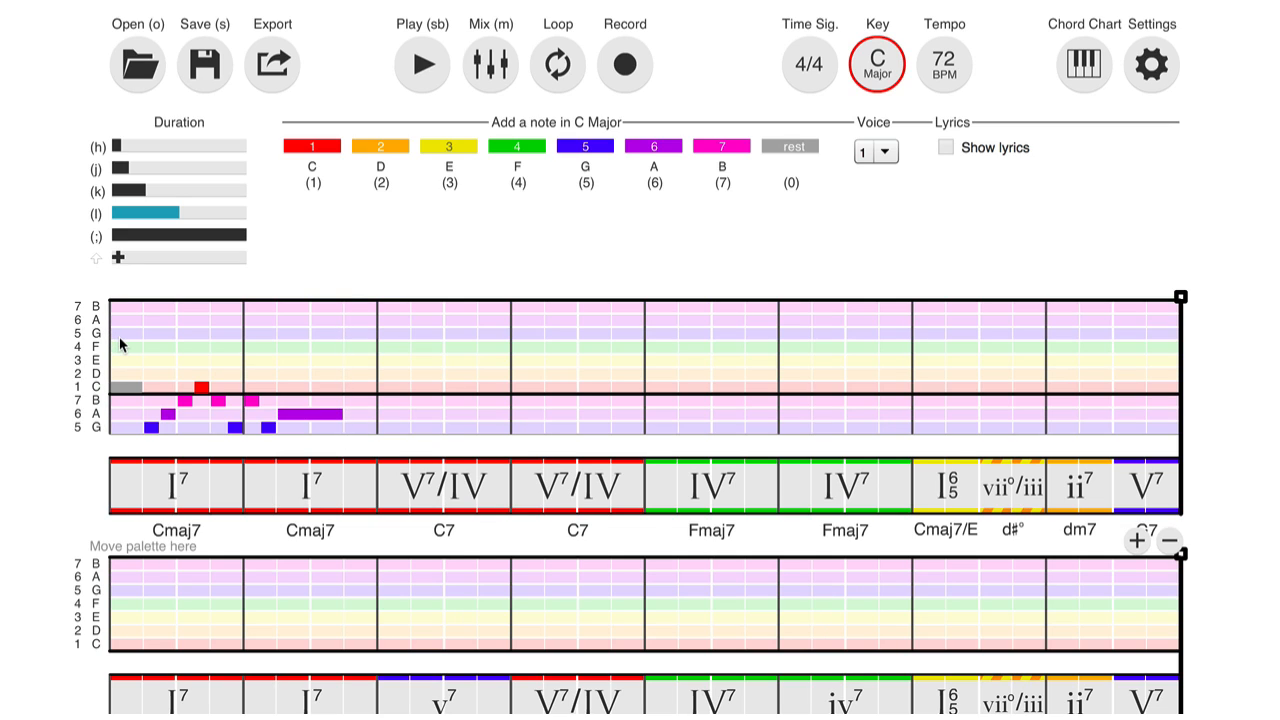
Play back the opening two-bar melody over the Cmaj7 chords
key("space")
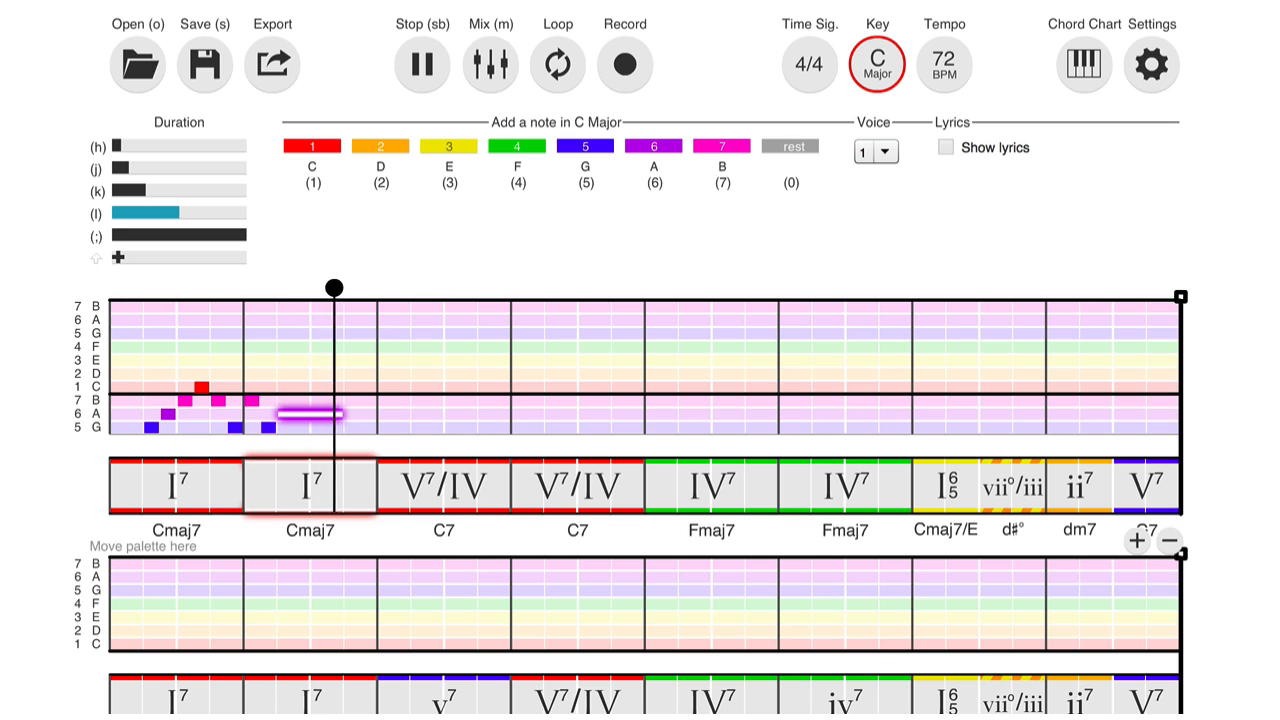
key("space")
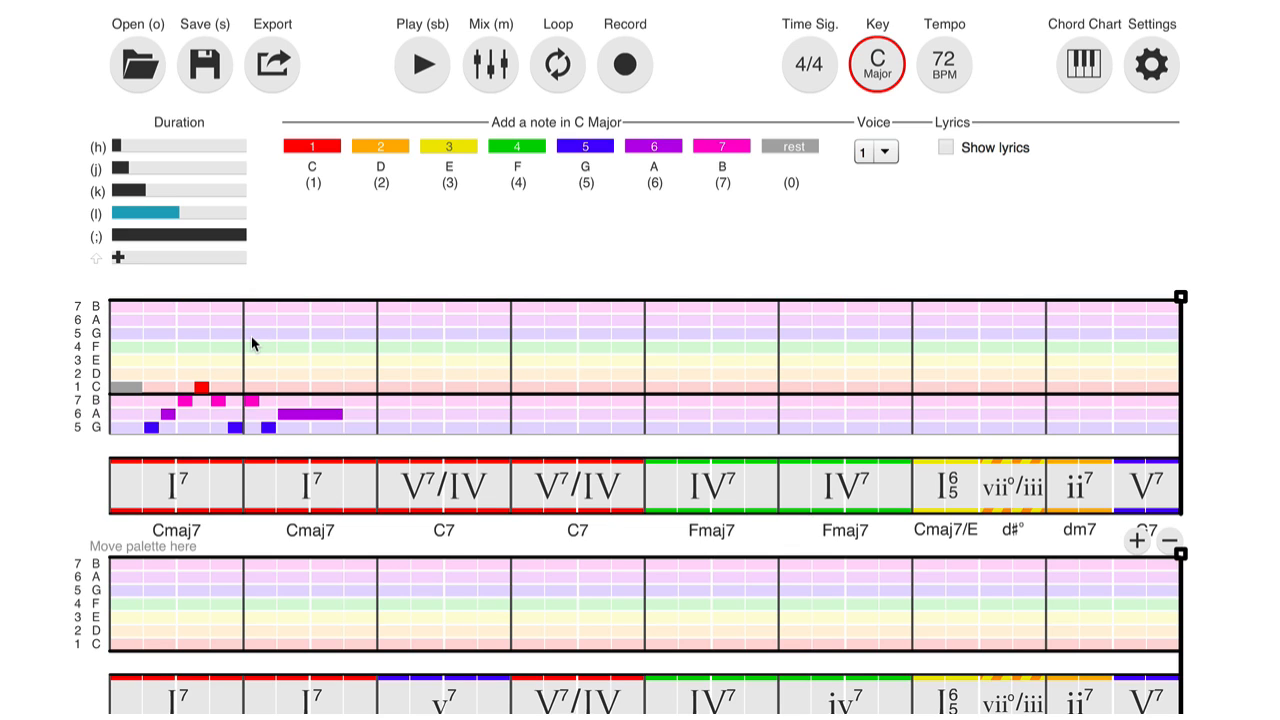
Add a quarter-note rest after the long A to fill out the second bar
left_click(183, 348)
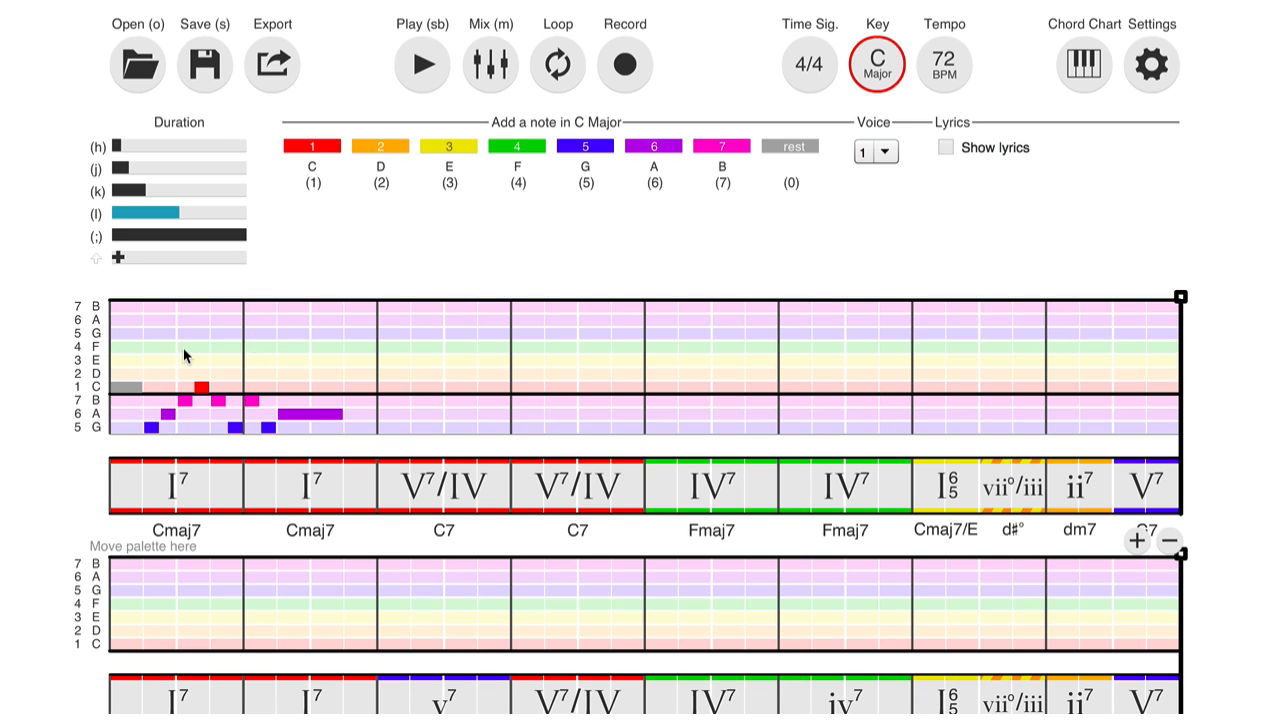
left_click(358, 365)
key("k")
key("0")
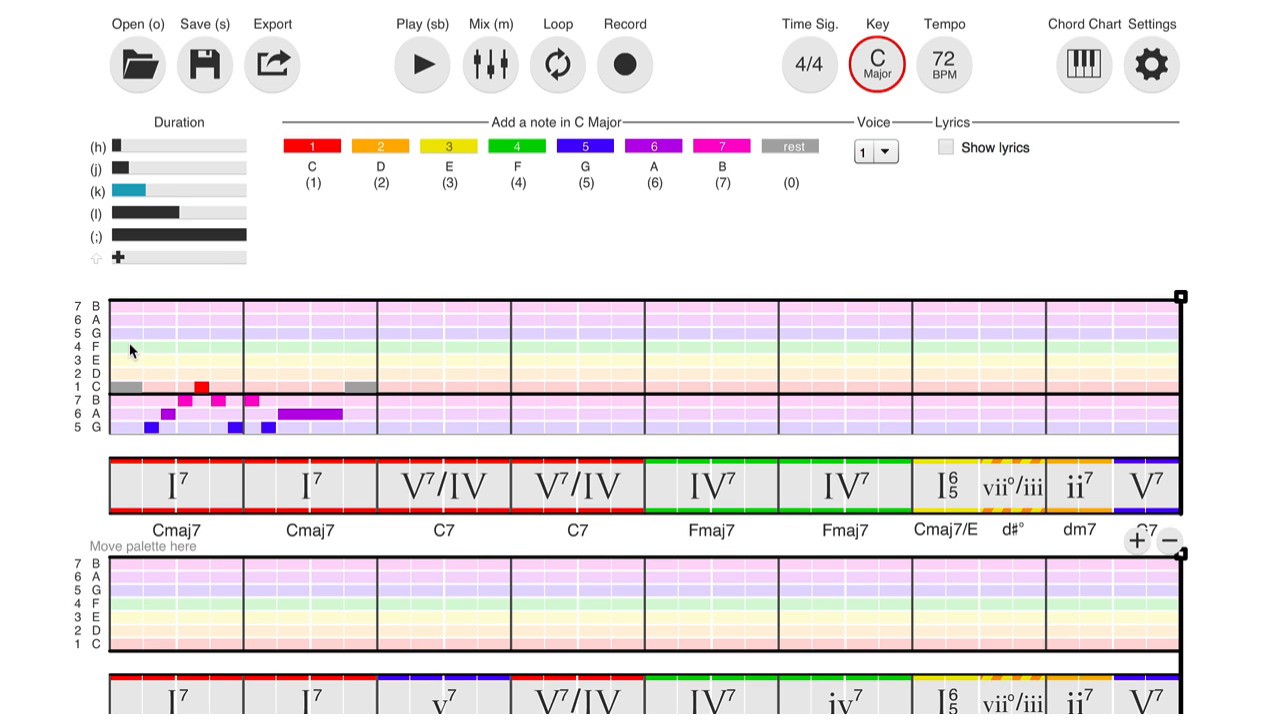
Copy the whole melody of the first two bars into bars three and four over the C7 chords
left_click_drag(129, 343, 368, 444)
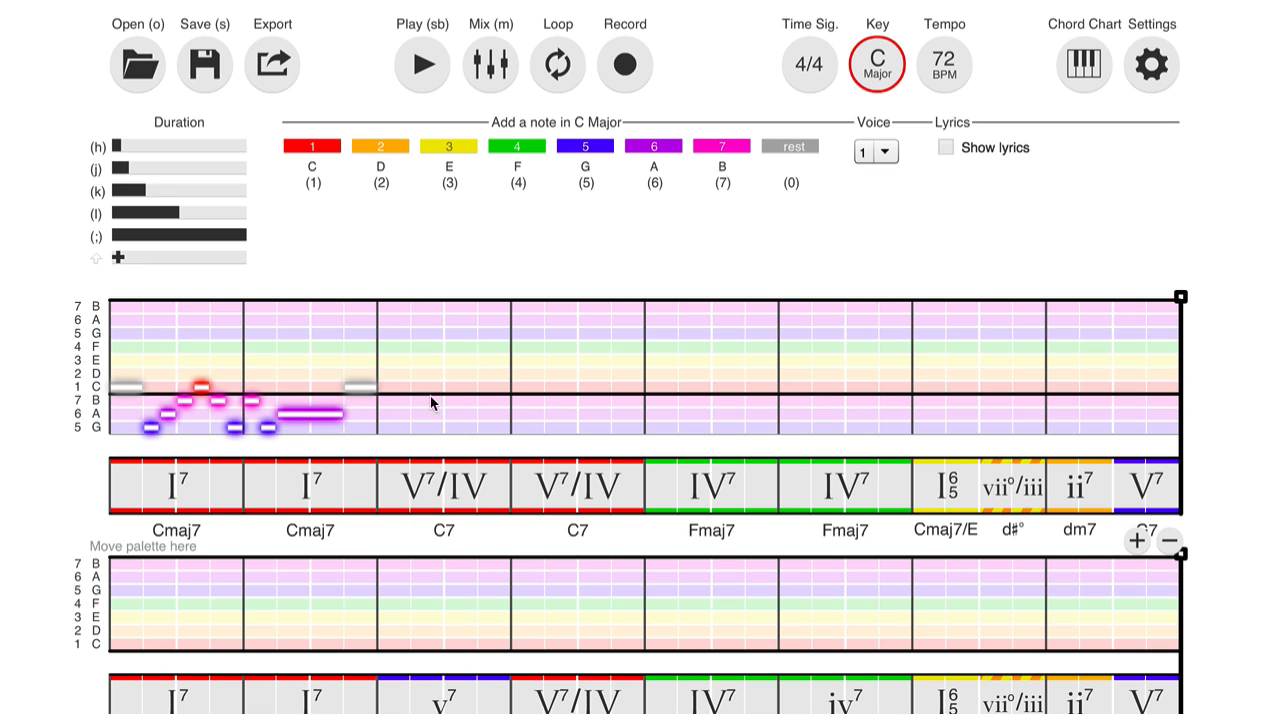
left_click(421, 378)
key("ctrl+v")
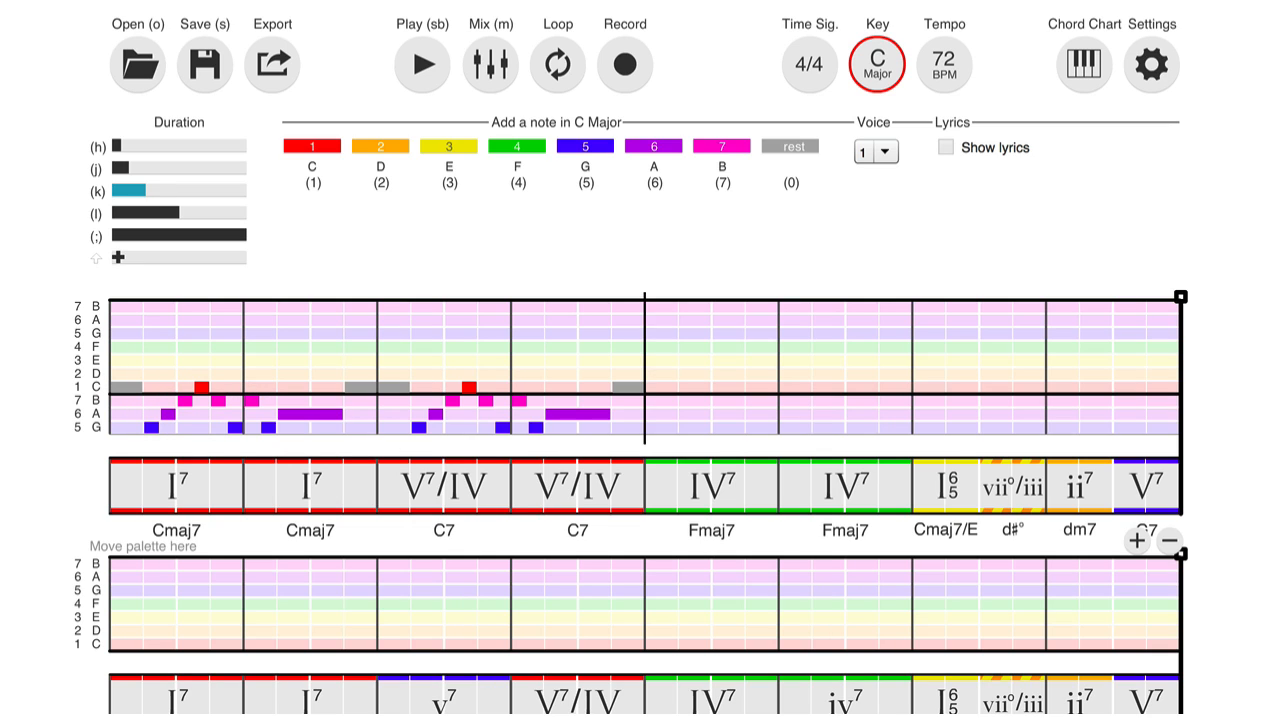
Play back the copied phrase from the start of the third bar
left_click(393, 346)
mouse_move(434, 486)
key("space")
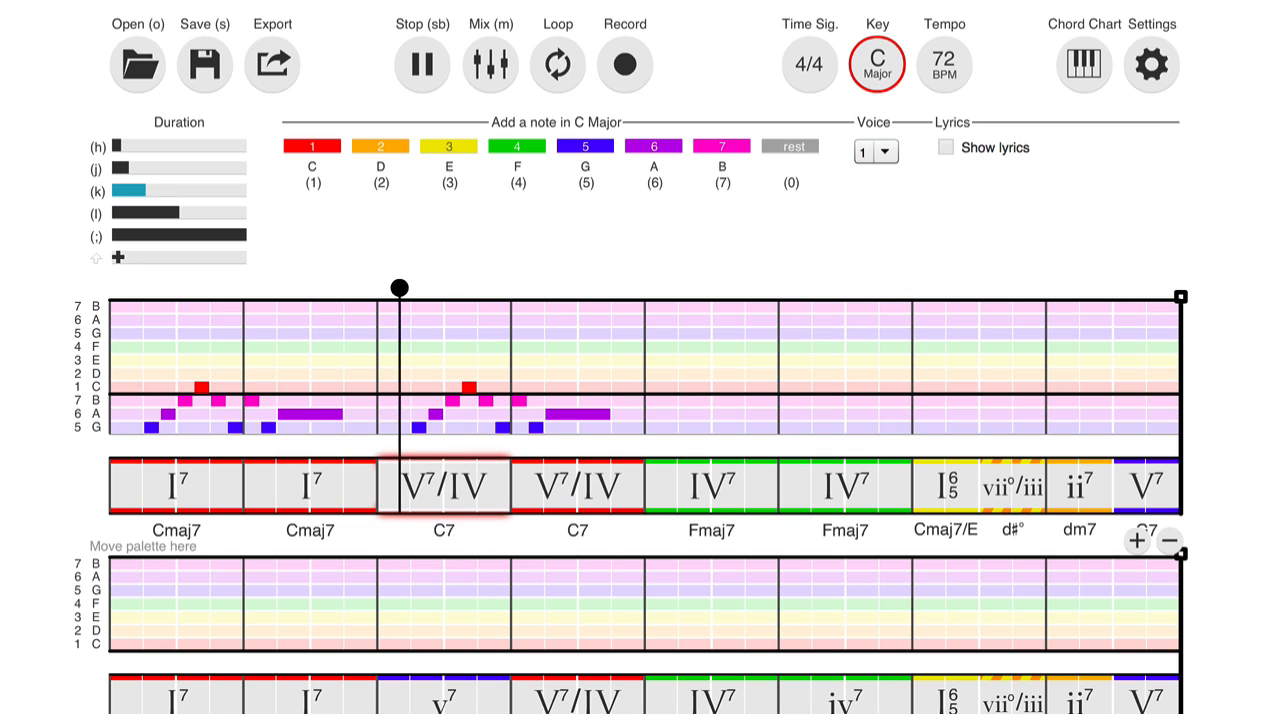
key("space")
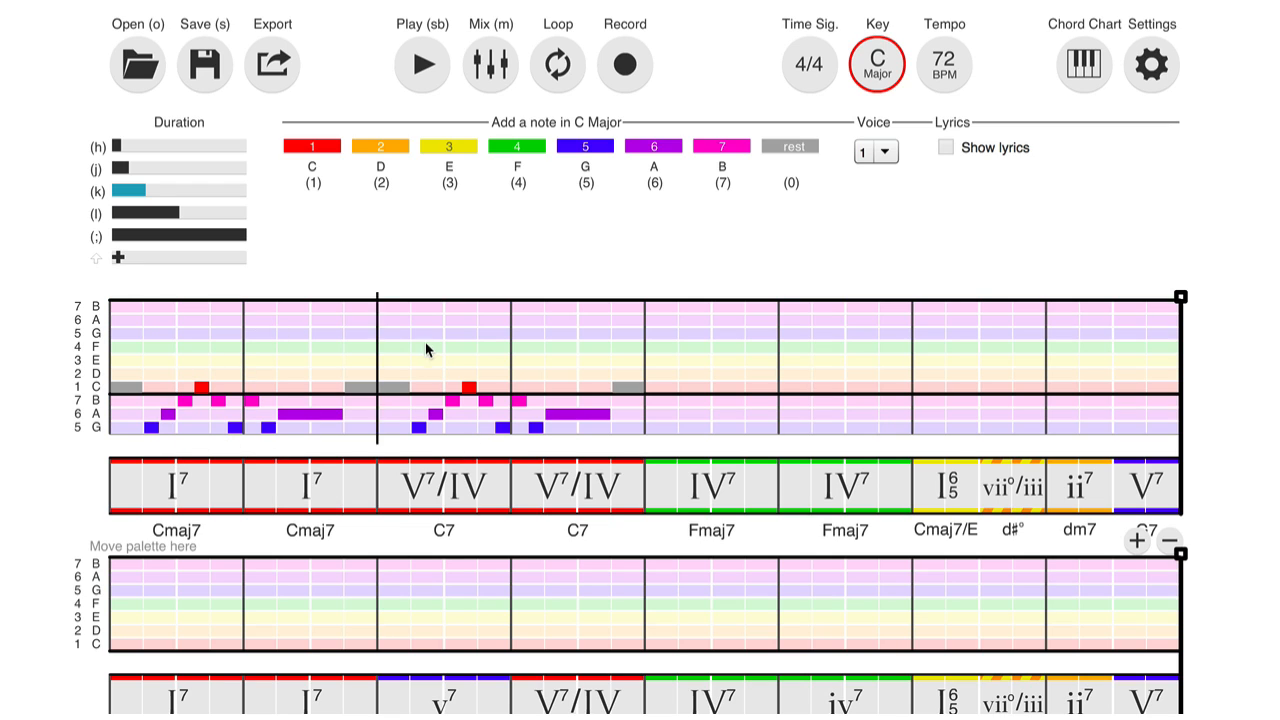
Raise the notes of the copied phrase in bars three and four by three scale steps, starting on C
left_click_drag(425, 342, 582, 447)
key("Up")
key("Up")
key("Up")
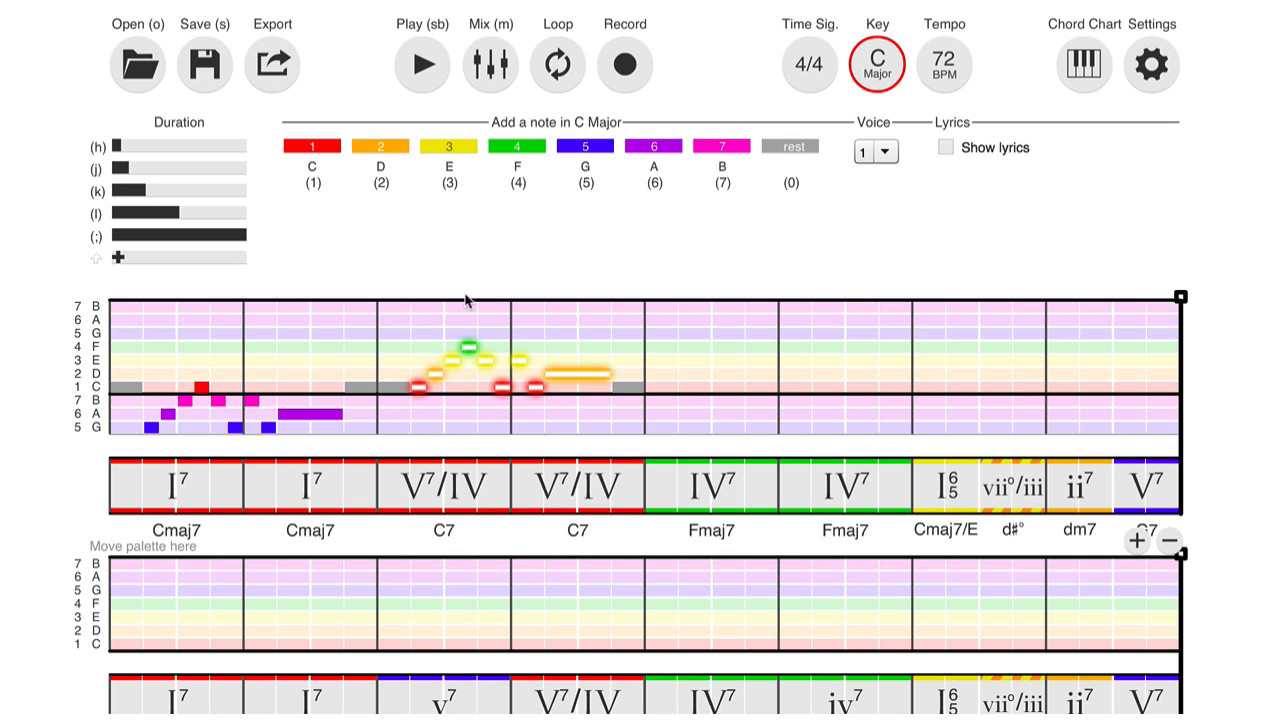
left_click(433, 351)
left_click(386, 350)
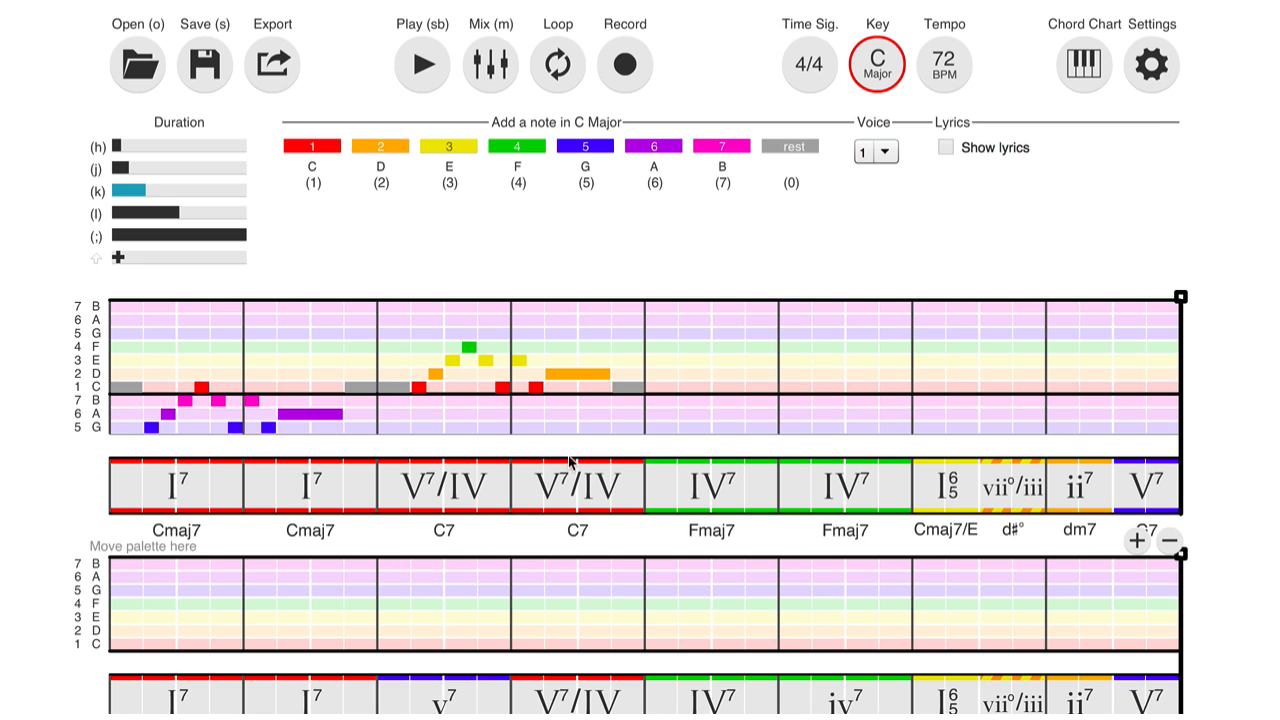
Insert a G right after the F in the third bar and extend it one beat into the fourth bar
left_click(447, 496)
left_click_drag(564, 347, 519, 389)
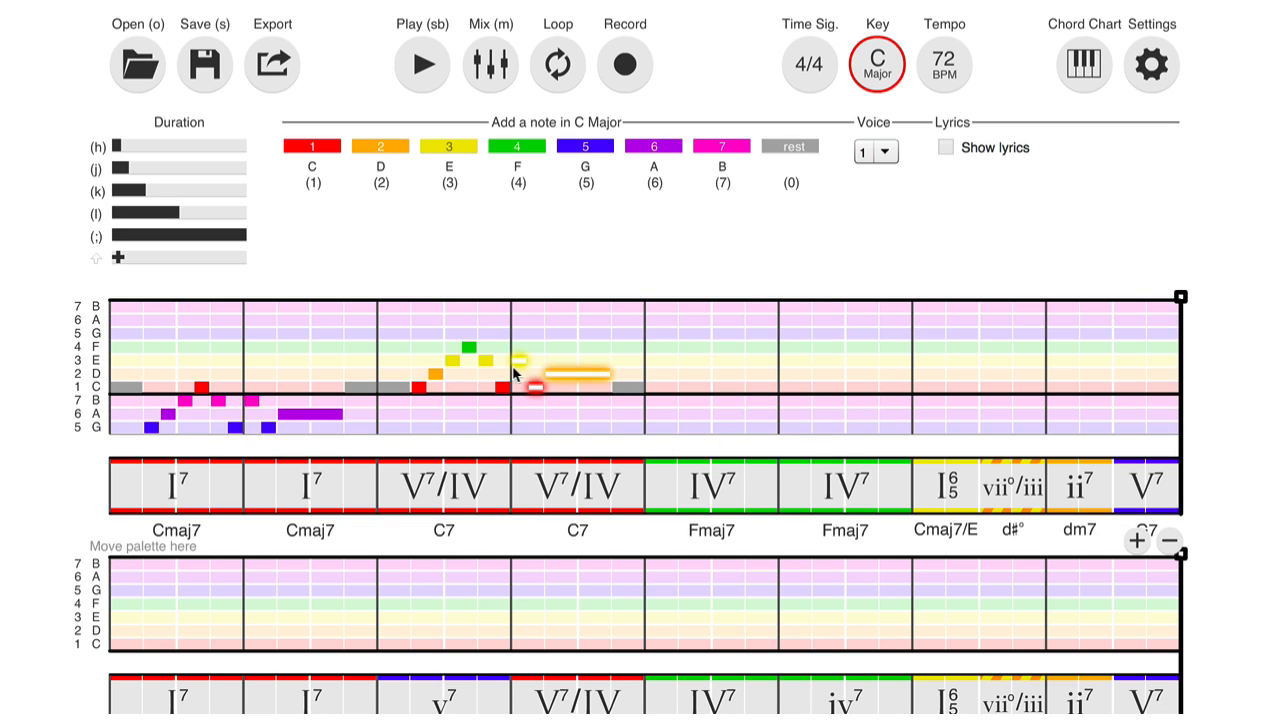
left_click(477, 350)
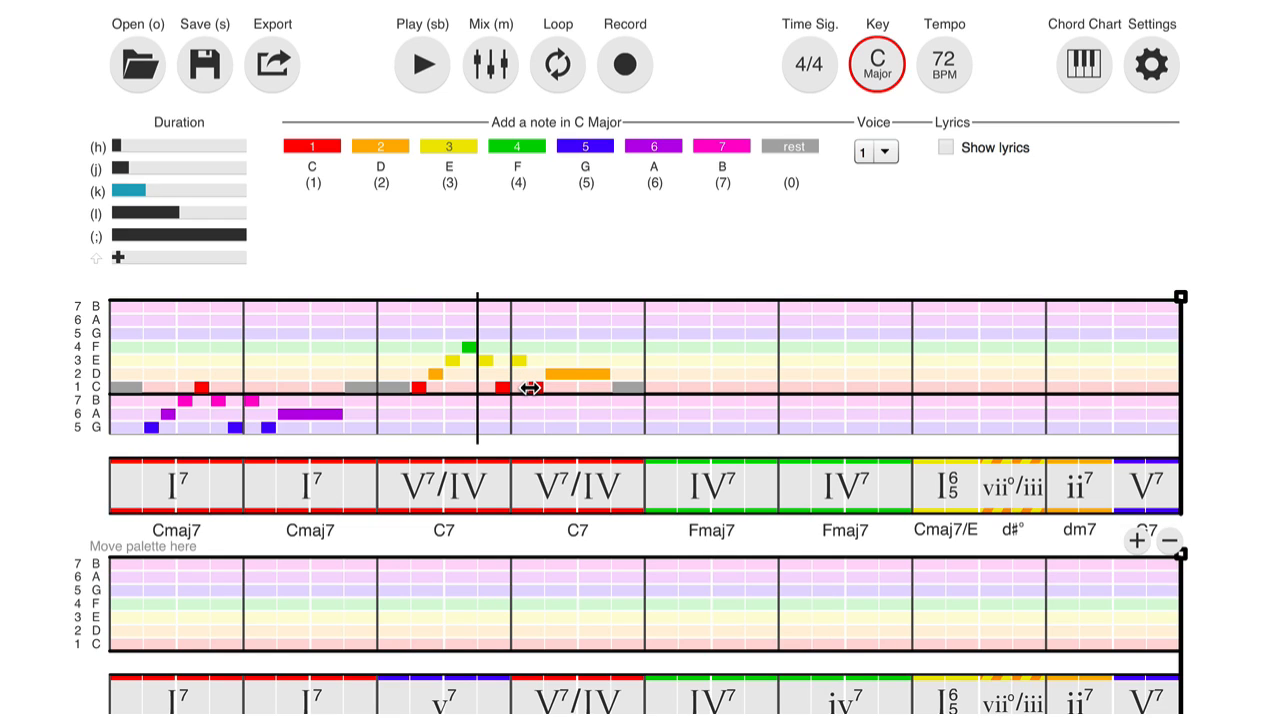
key("5")
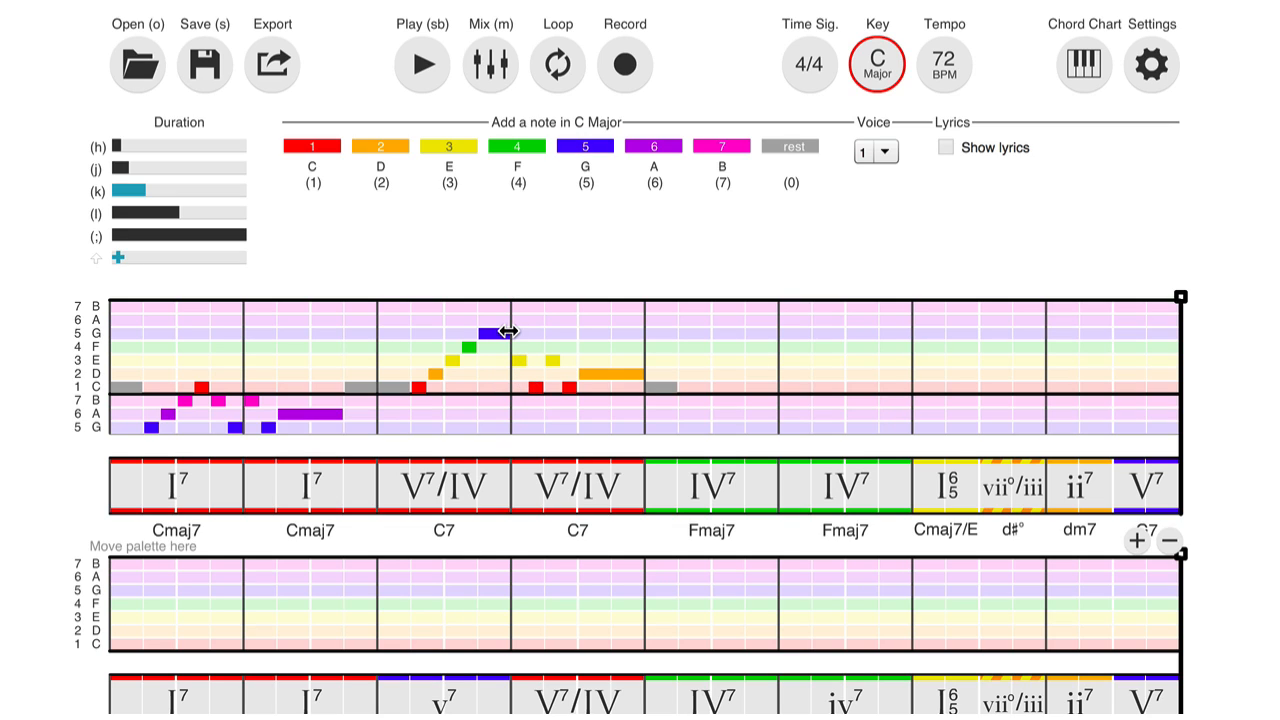
left_click_drag(509, 331, 544, 334)
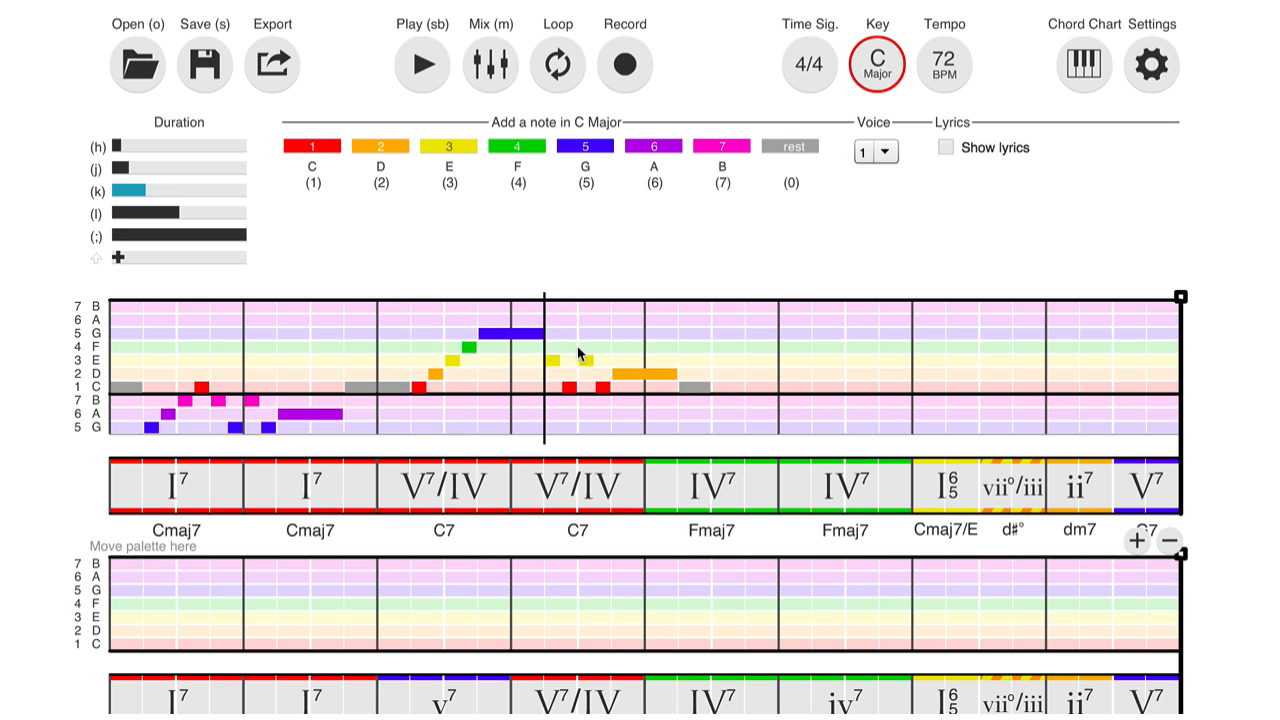
Insert eighth notes G, A and G after the held G, and lengthen the held G by an eighth note
key("j")
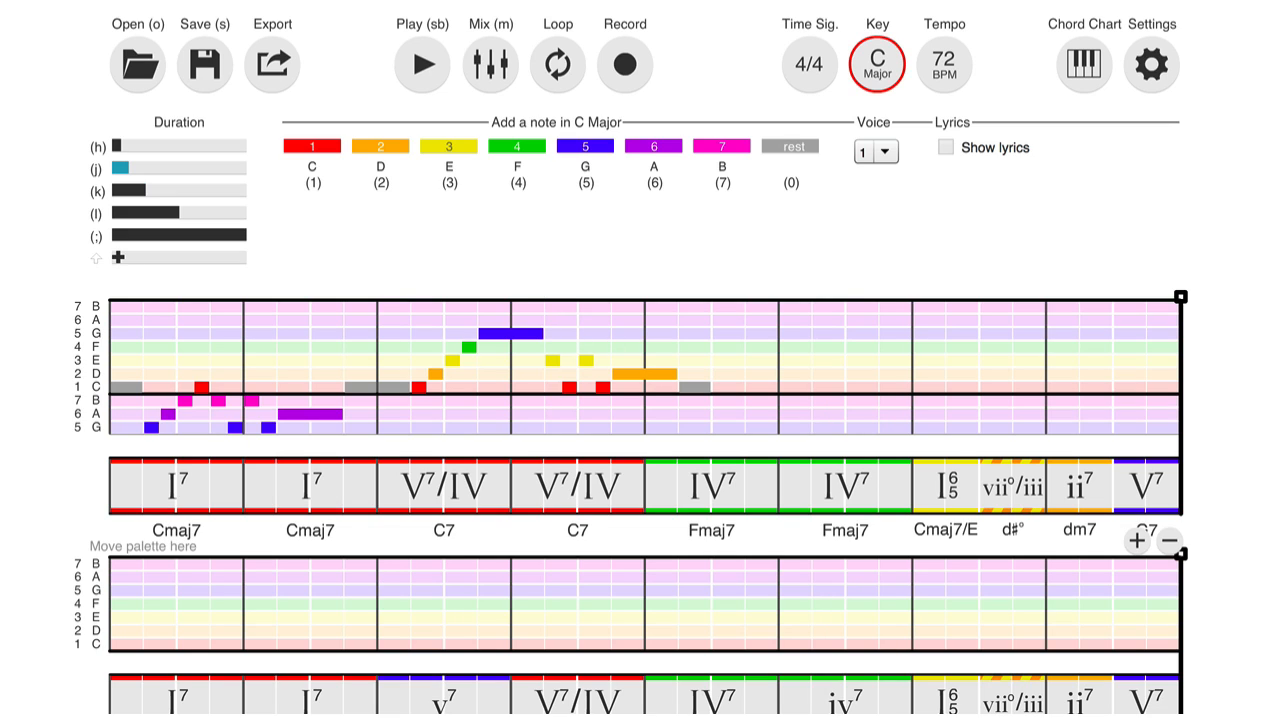
key("5")
key("6")
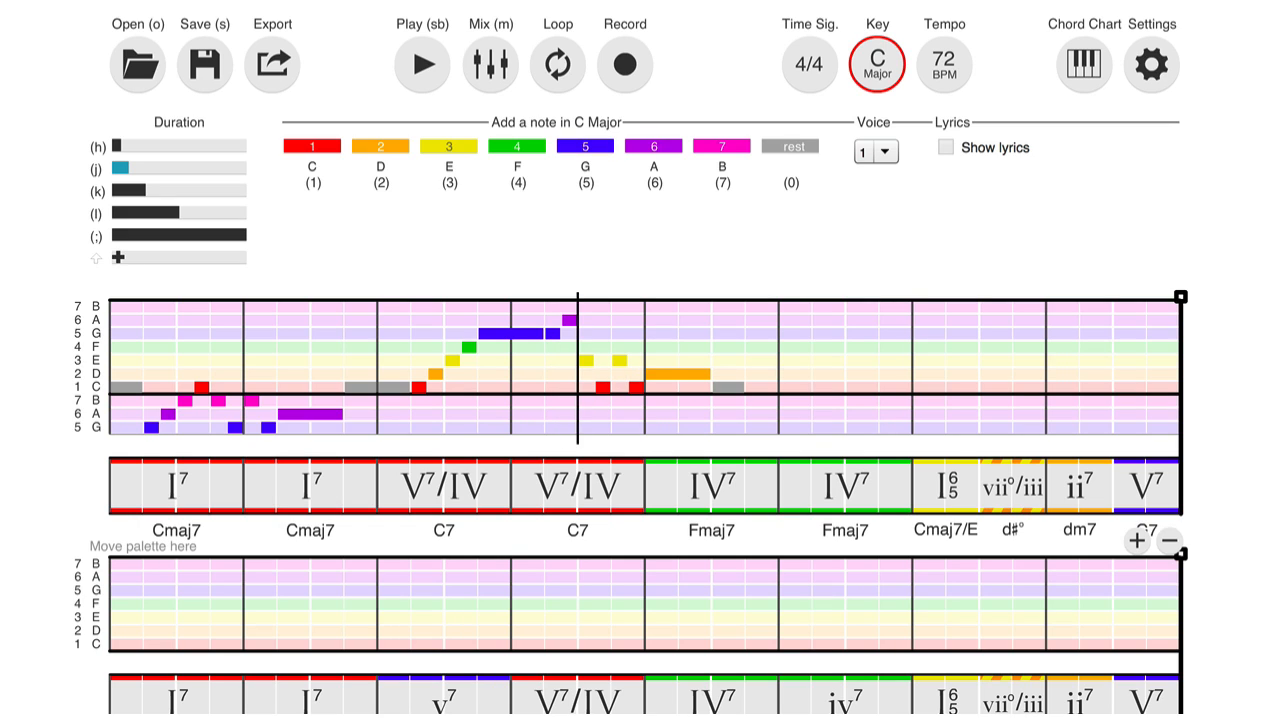
key("5")
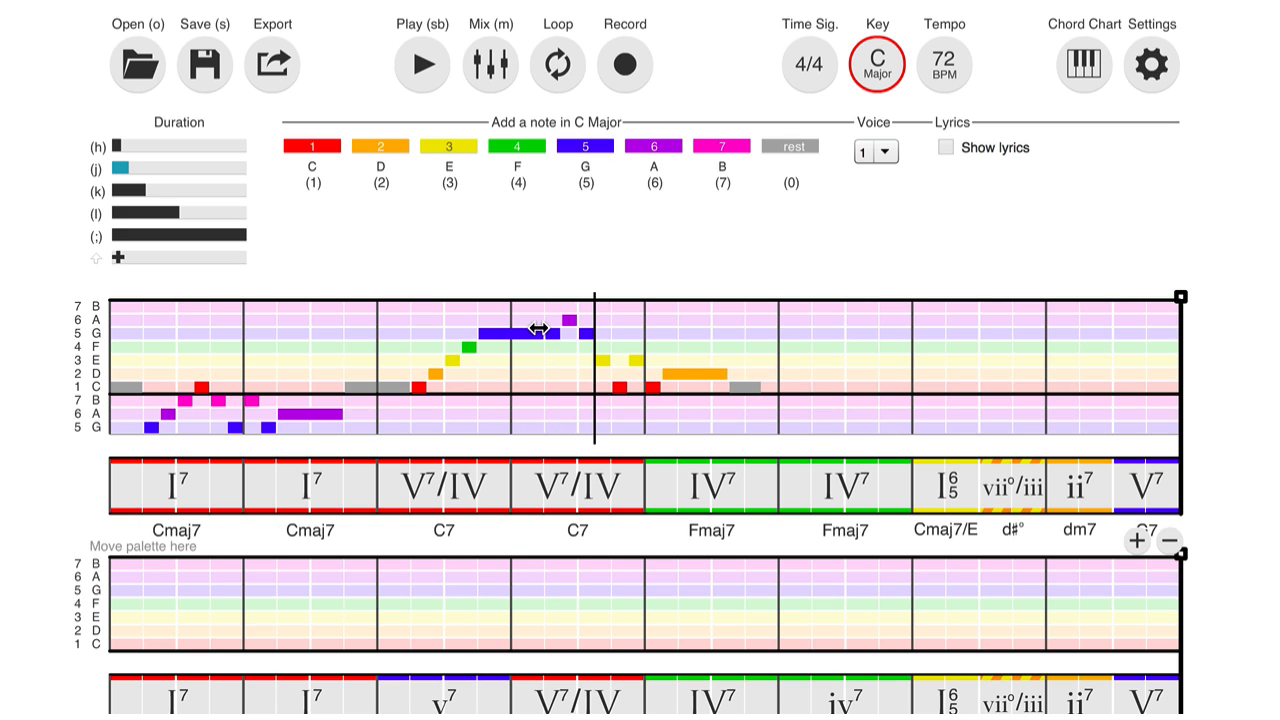
left_click_drag(538, 329, 563, 329)
left_click(579, 391)
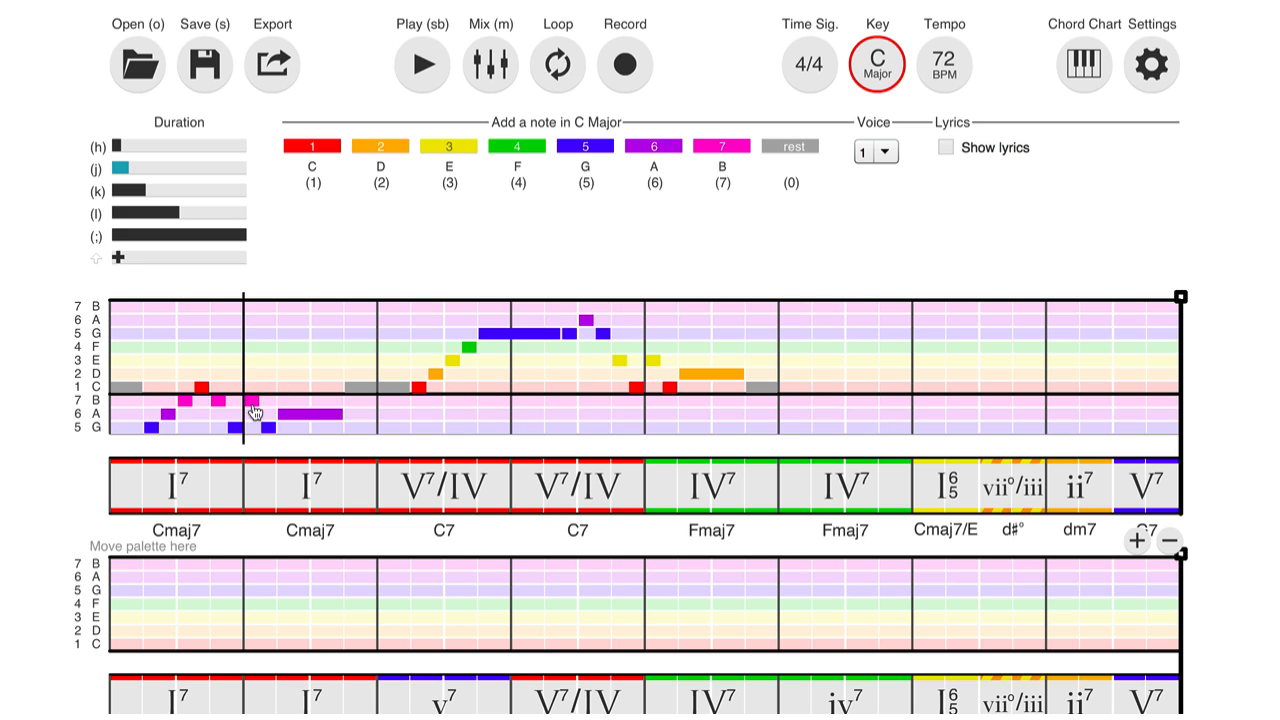
Play back the motif in the second bar, its counterpart in the fifth bar, and the phrase from the third bar
key("space")
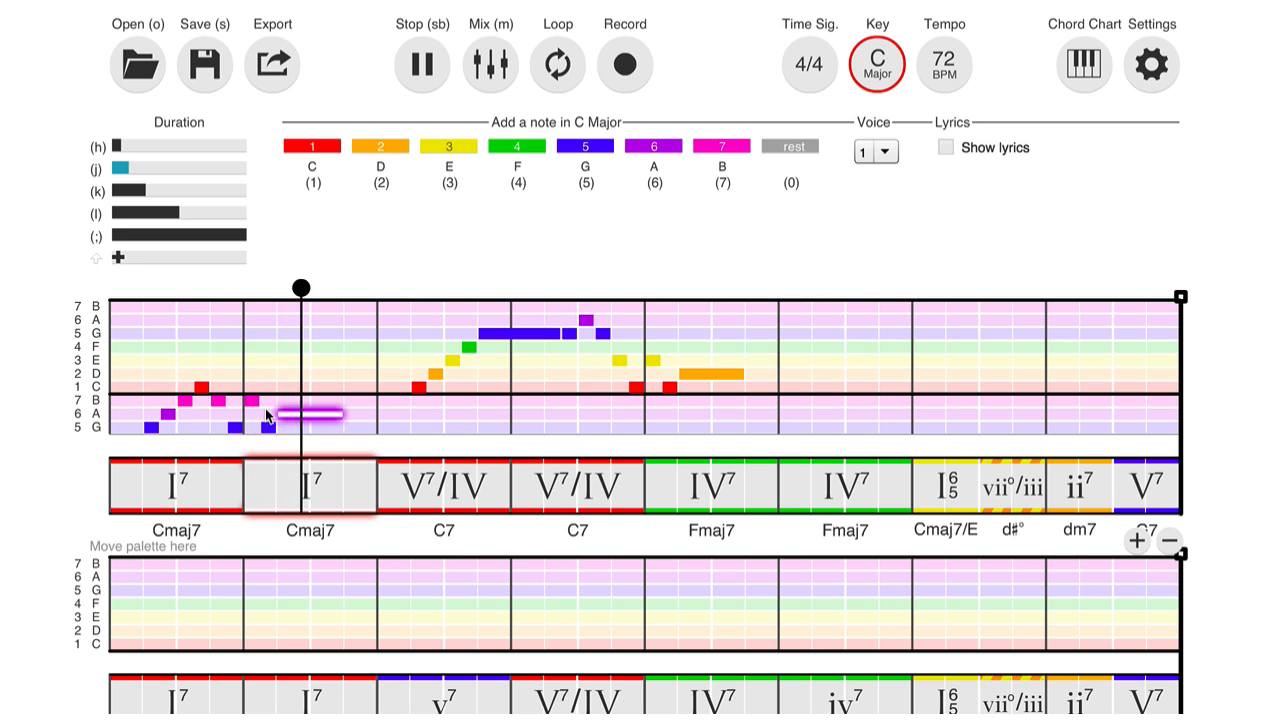
key("space")
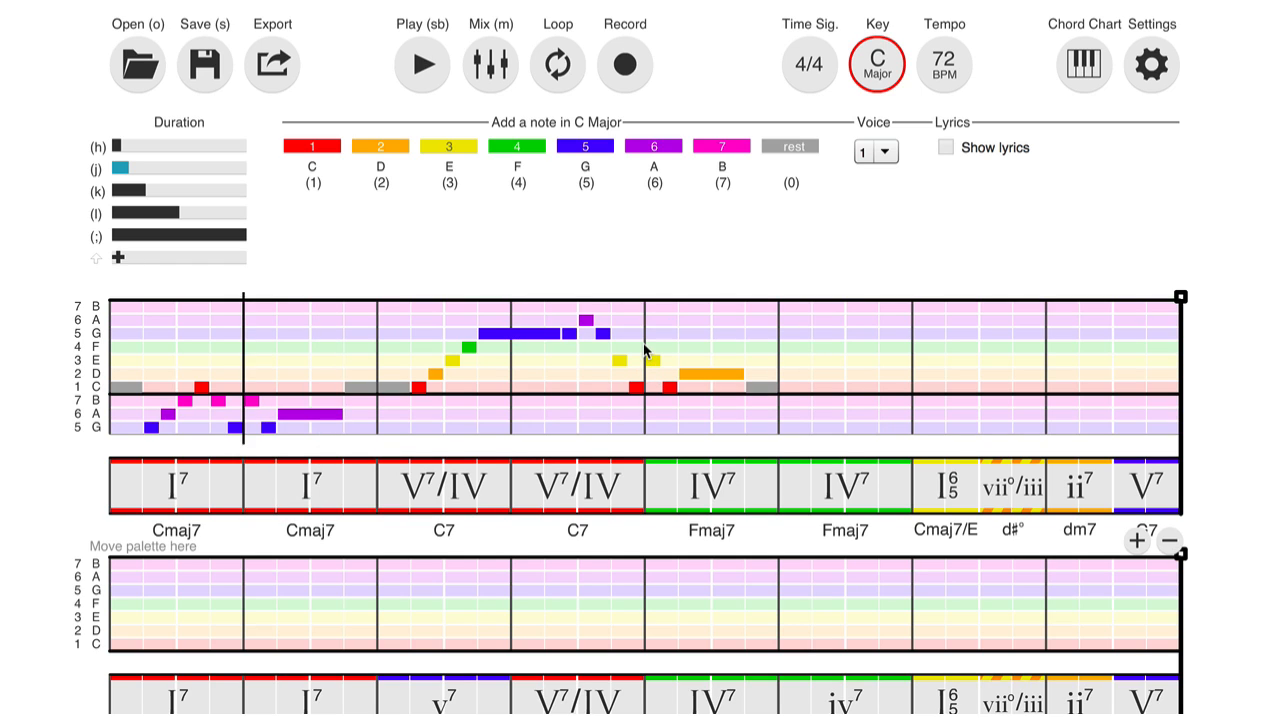
left_click(643, 343)
key("space")
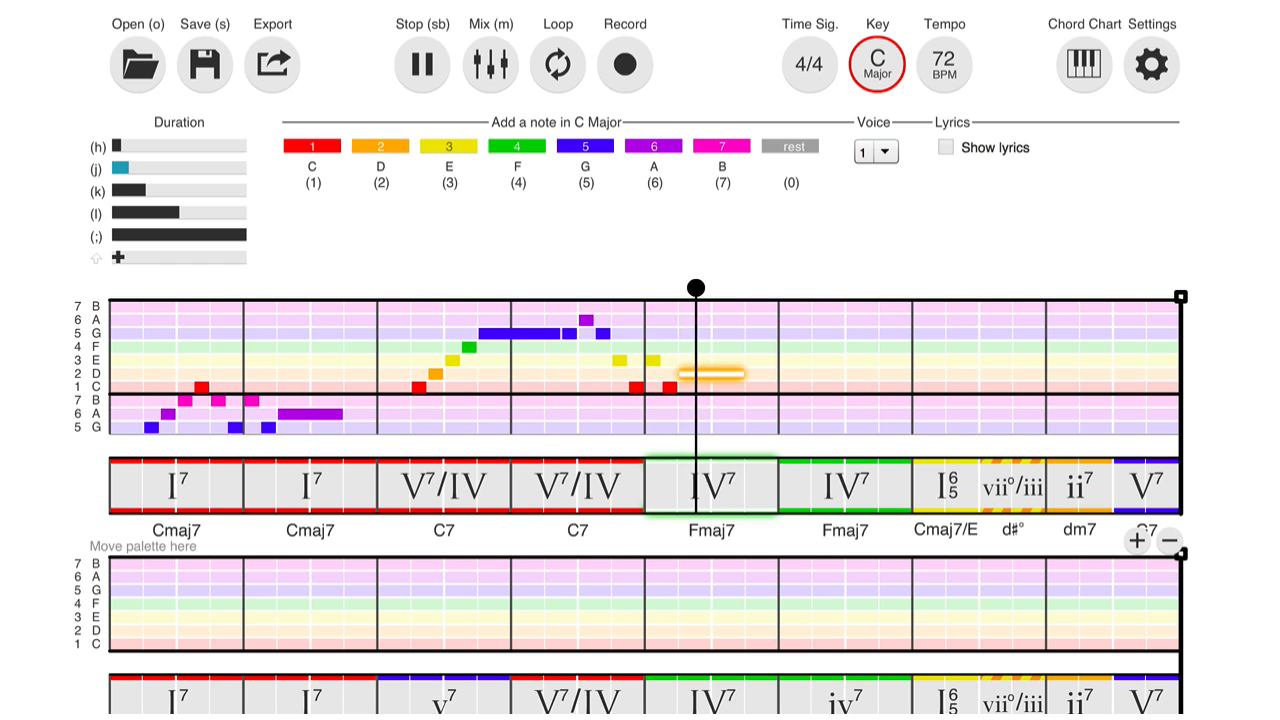
key("space")
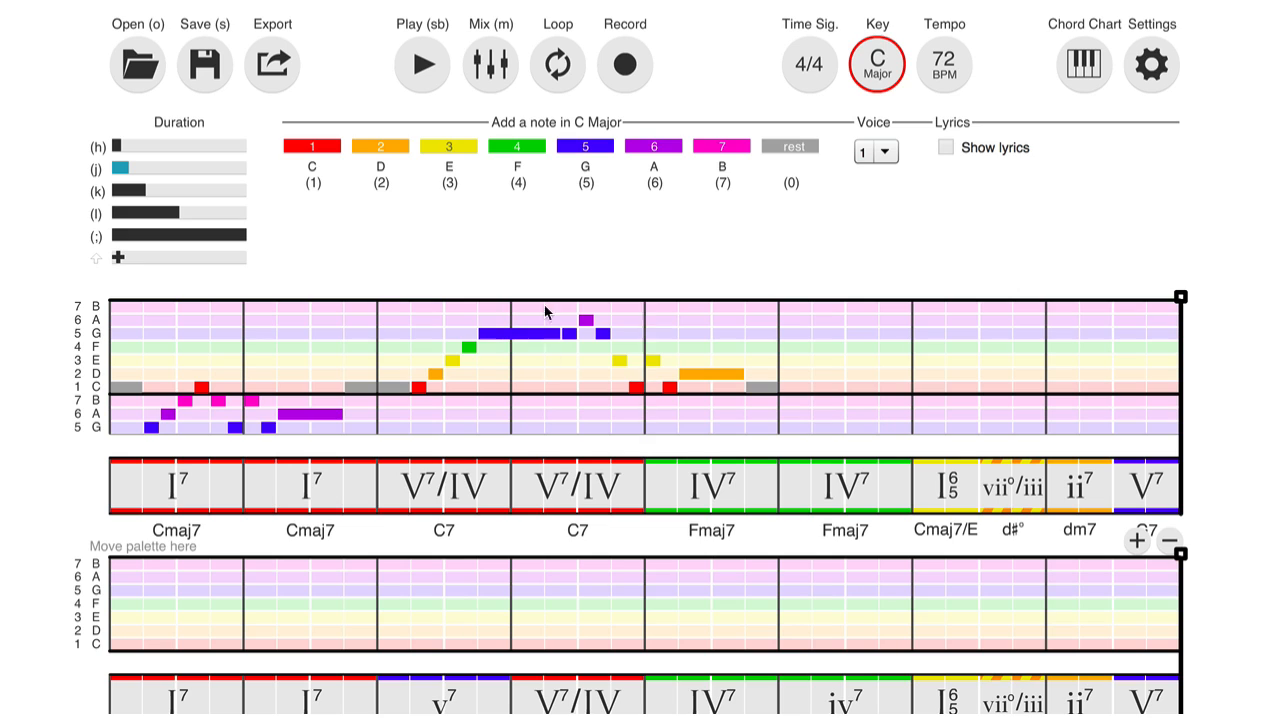
left_click(382, 355)
key("space")
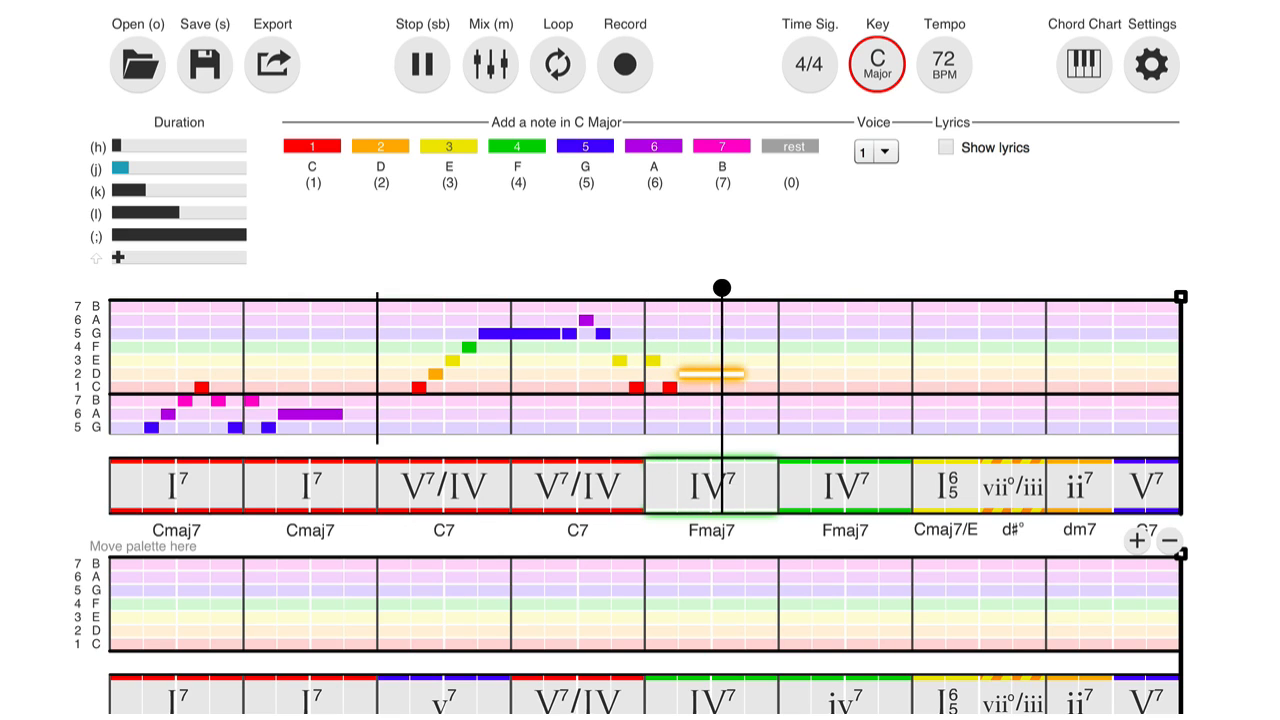
key("space")
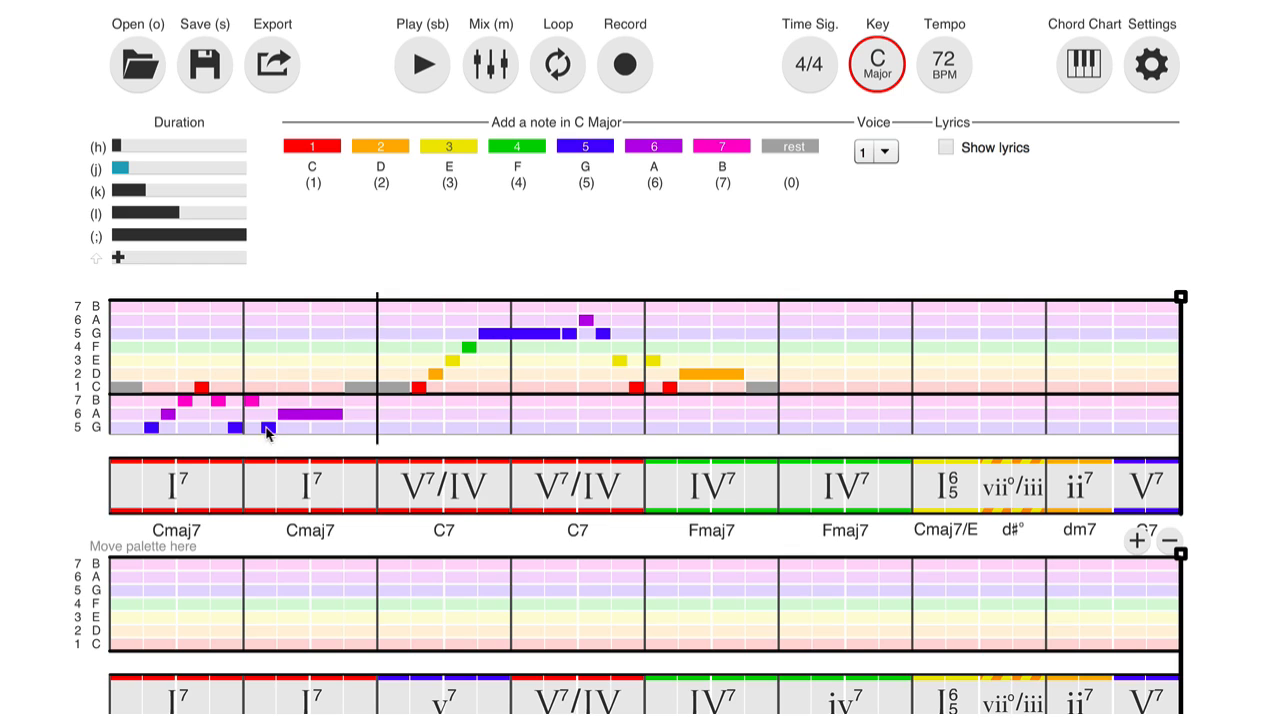
Examine the E, C and D notes of the fifth bar one by one over the Fmaj7 chord
left_click(650, 343)
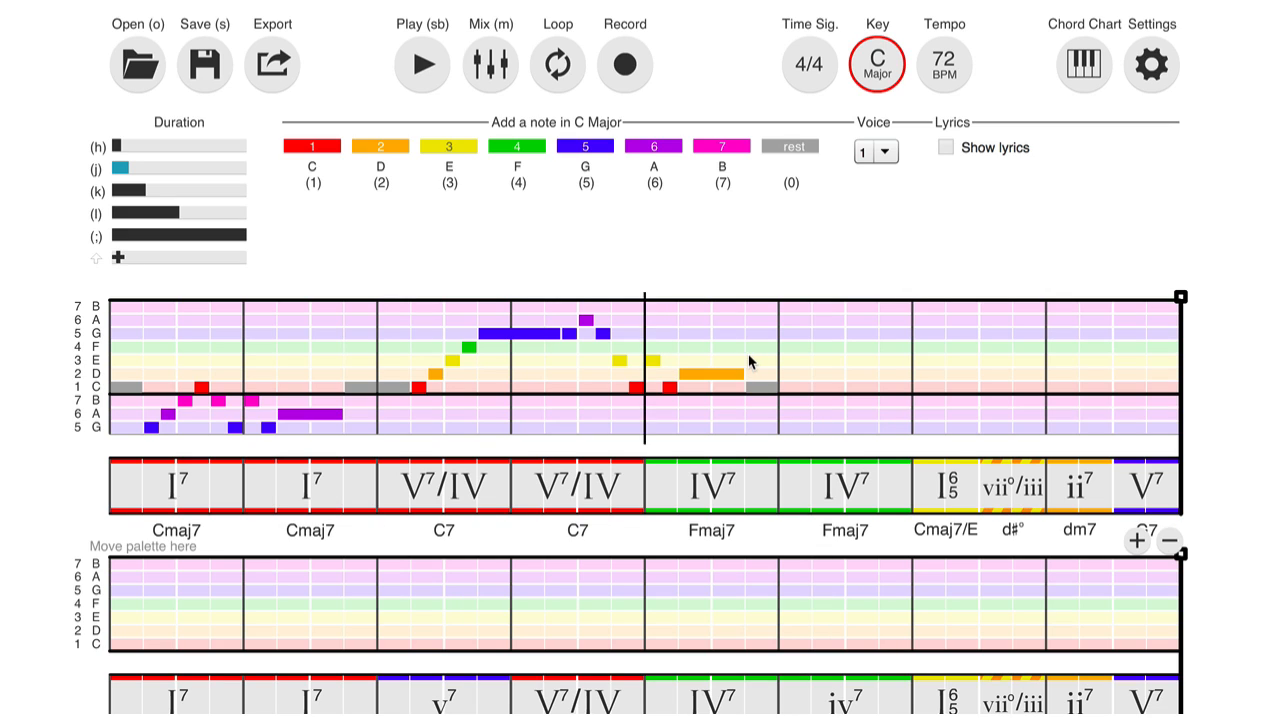
left_click(750, 362)
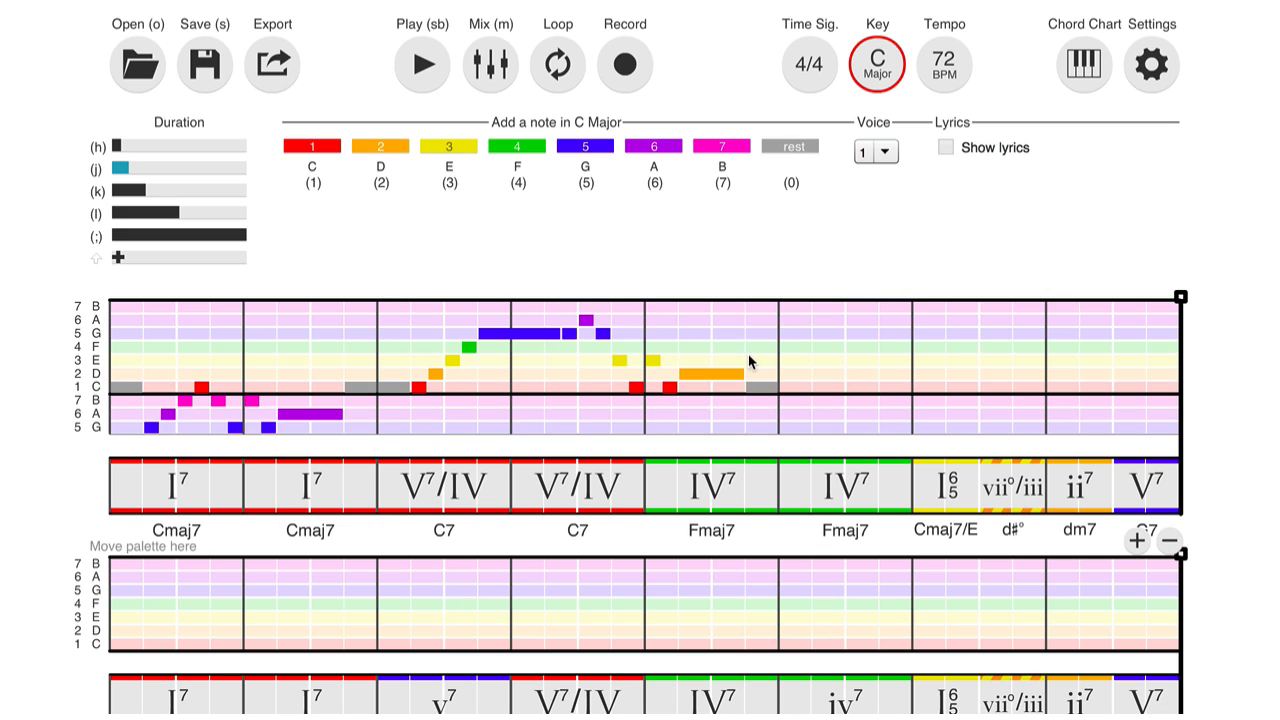
left_click(656, 362)
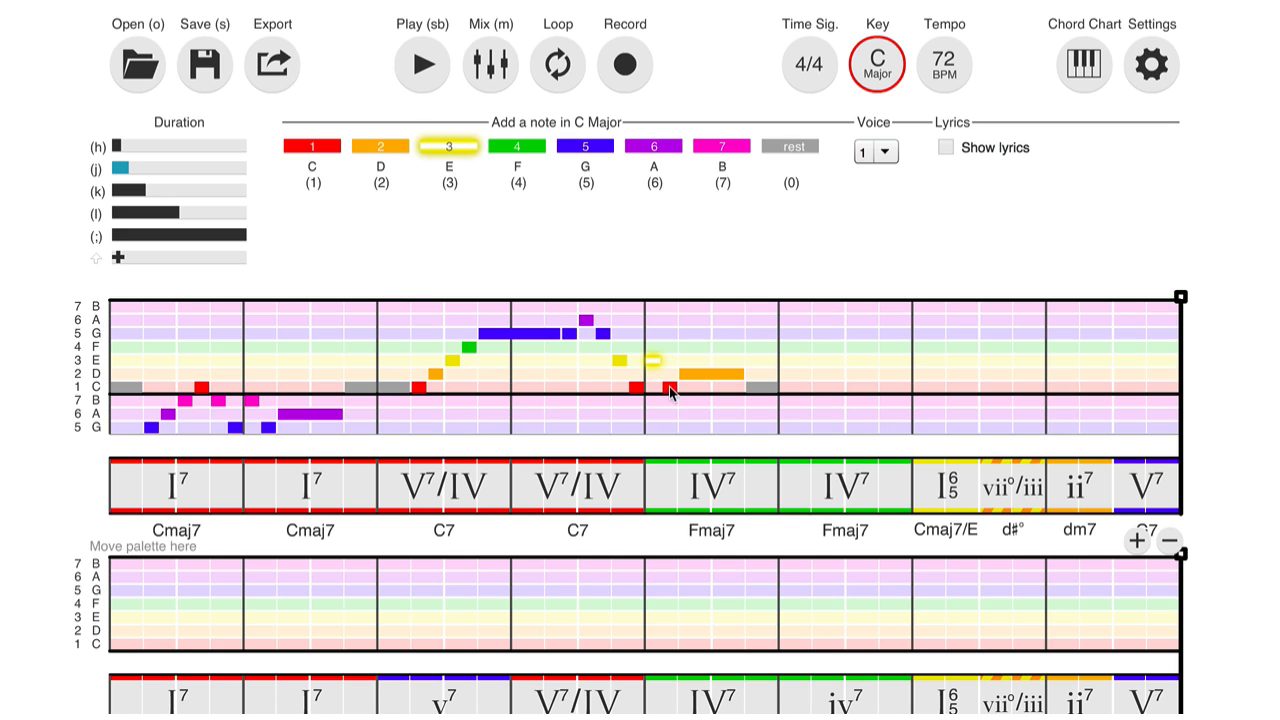
left_click(669, 387)
left_click(694, 377)
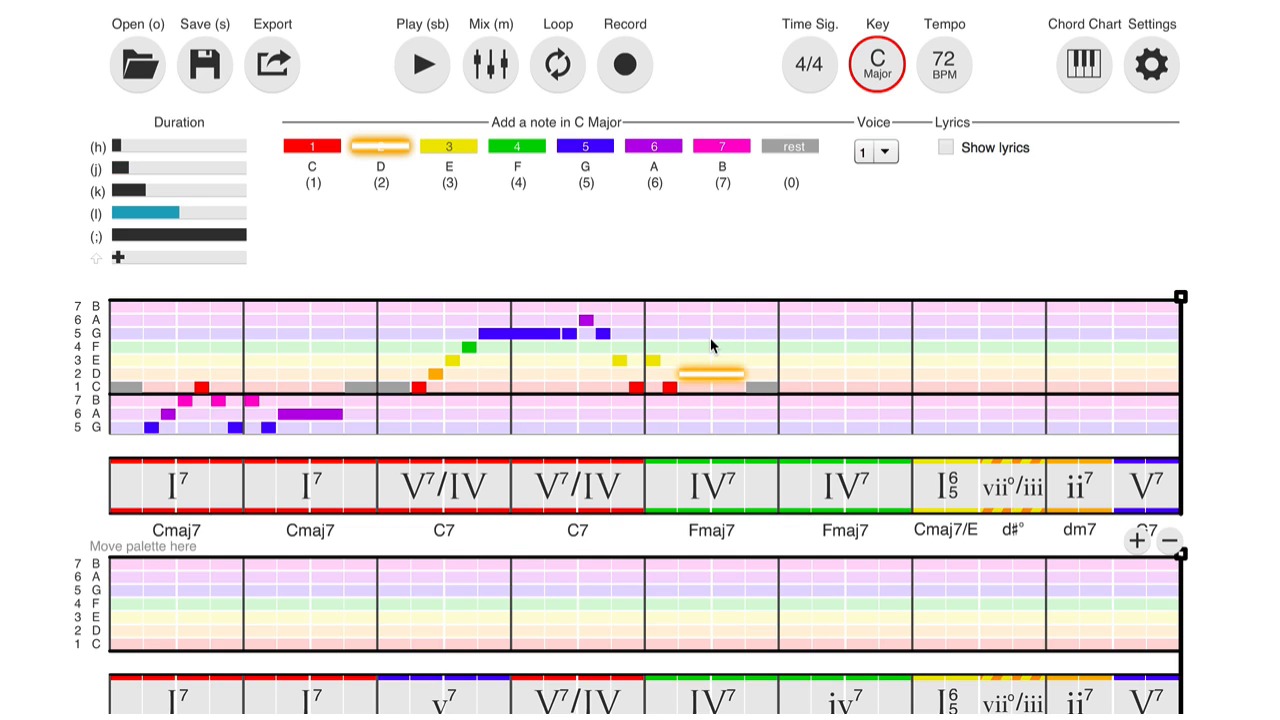
left_click(712, 347)
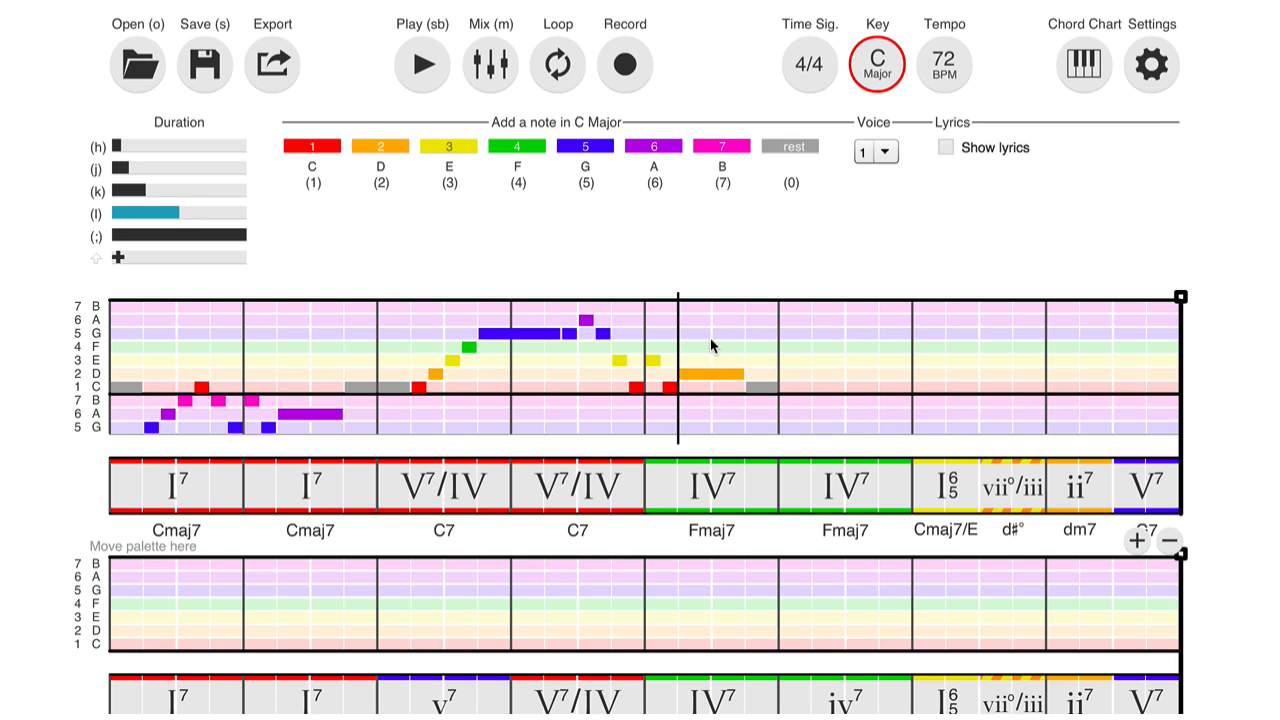
Replace the rest at the end of the fifth bar with eighth notes C and D
key("k")
left_click(761, 382)
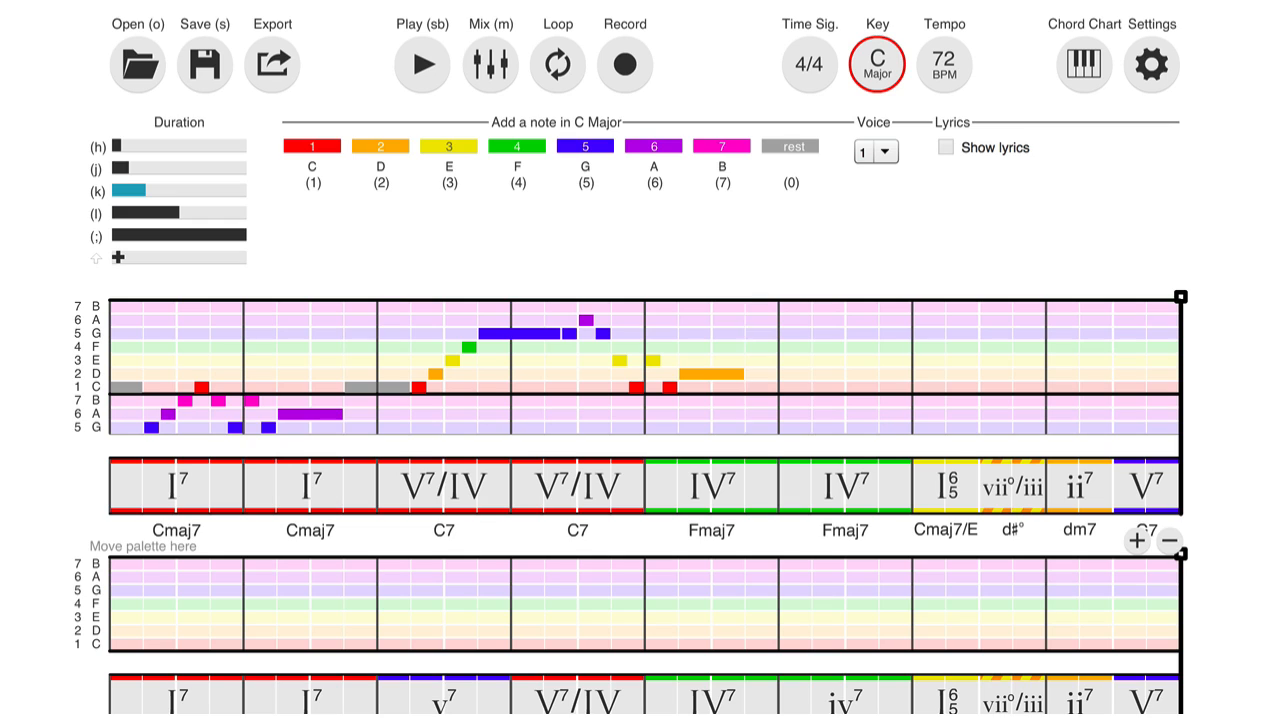
key("j")
key("1")
key("2")
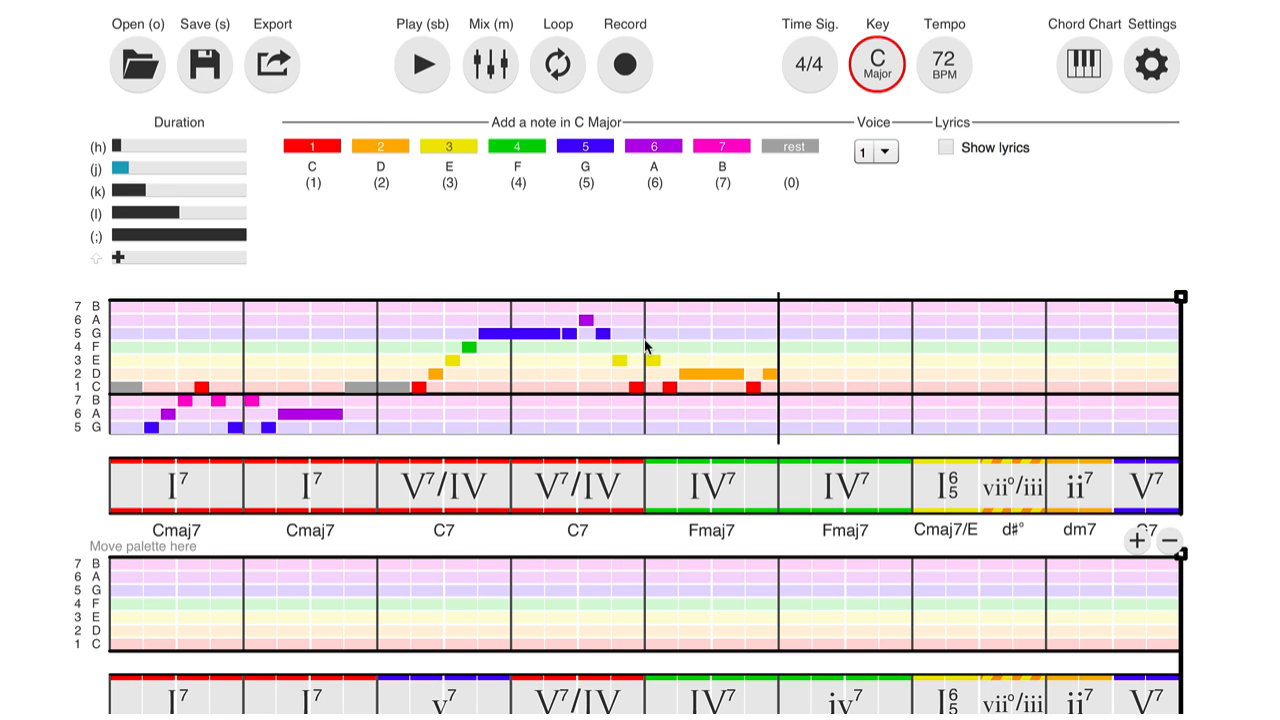
Copy the E, C and long D motif of the fifth bar to the start of the sixth bar
left_click_drag(650, 331, 710, 390)
key("ctrl+c")
key("ctrl+v")
Play back from the fifth bar and extend the last D to the end of the sixth bar
left_click(647, 343)
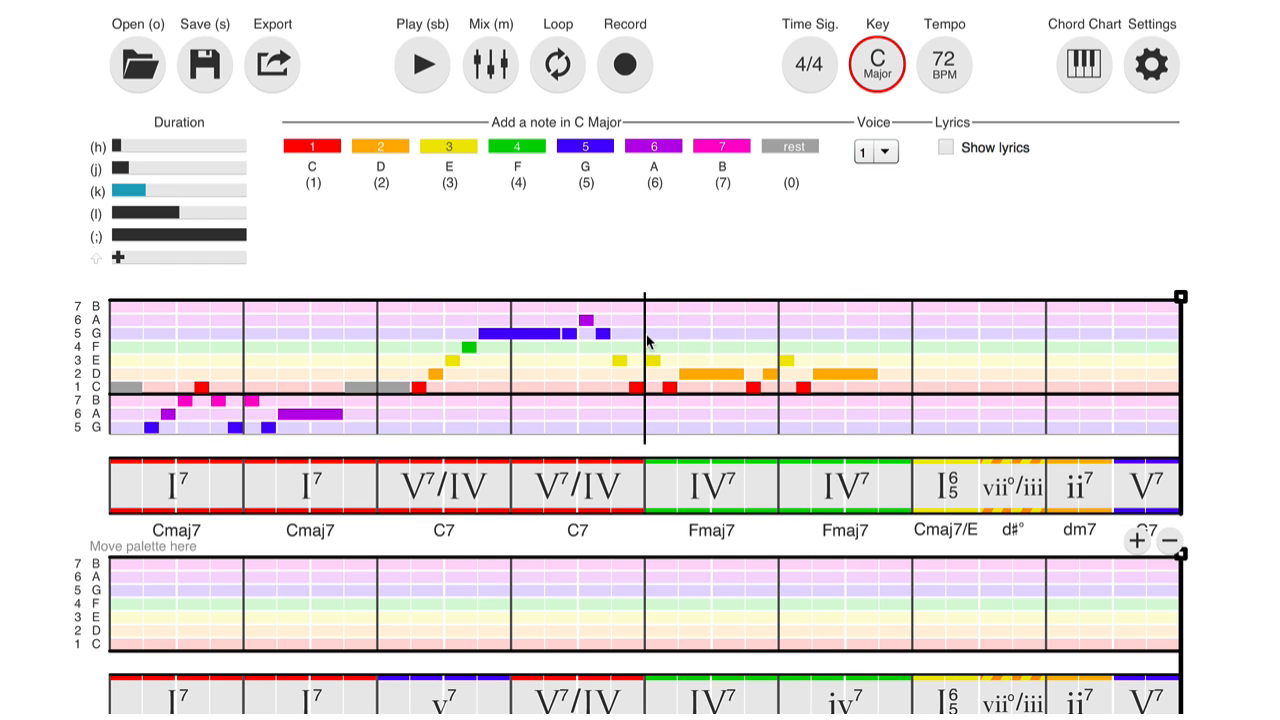
key("space")
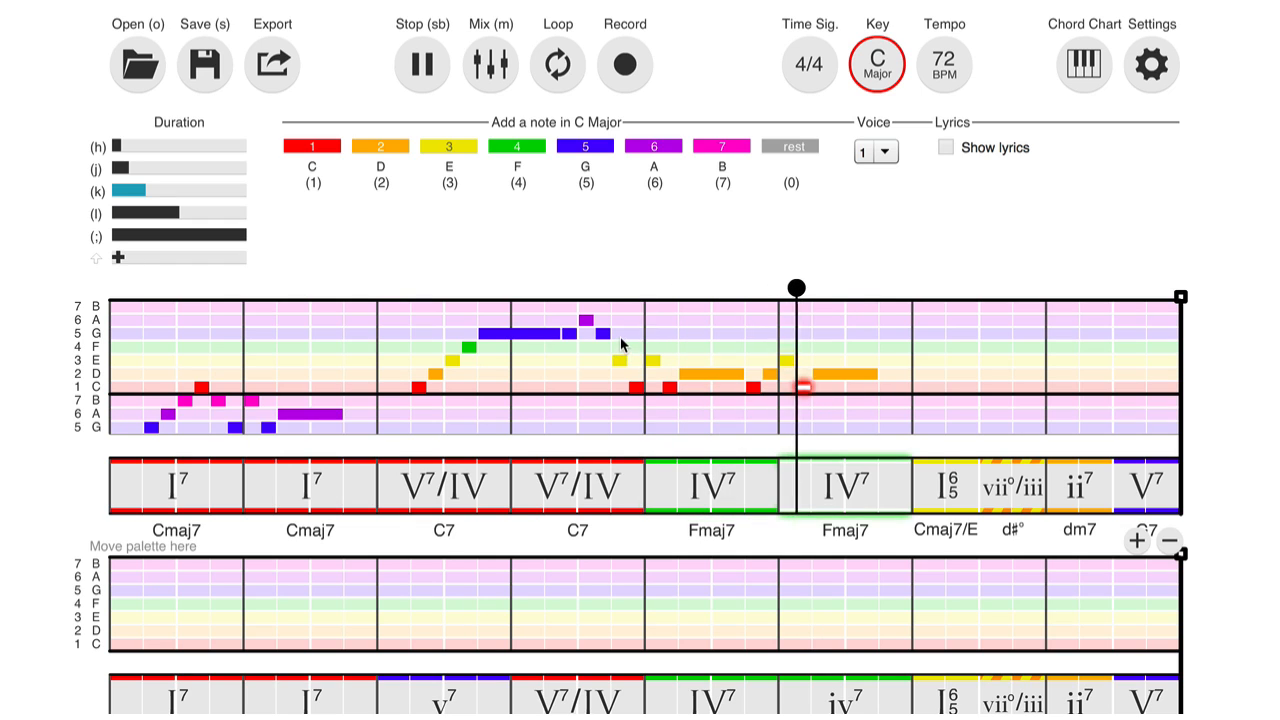
key("space")
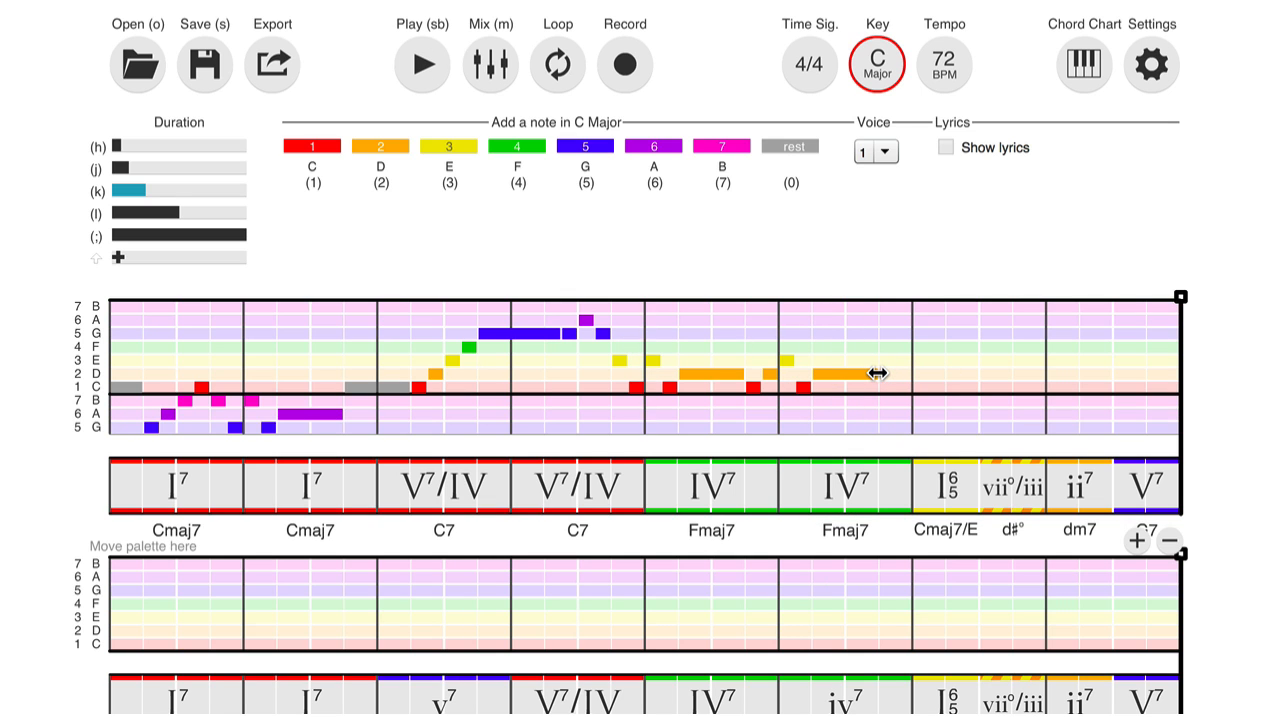
left_click_drag(888, 373, 909, 373)
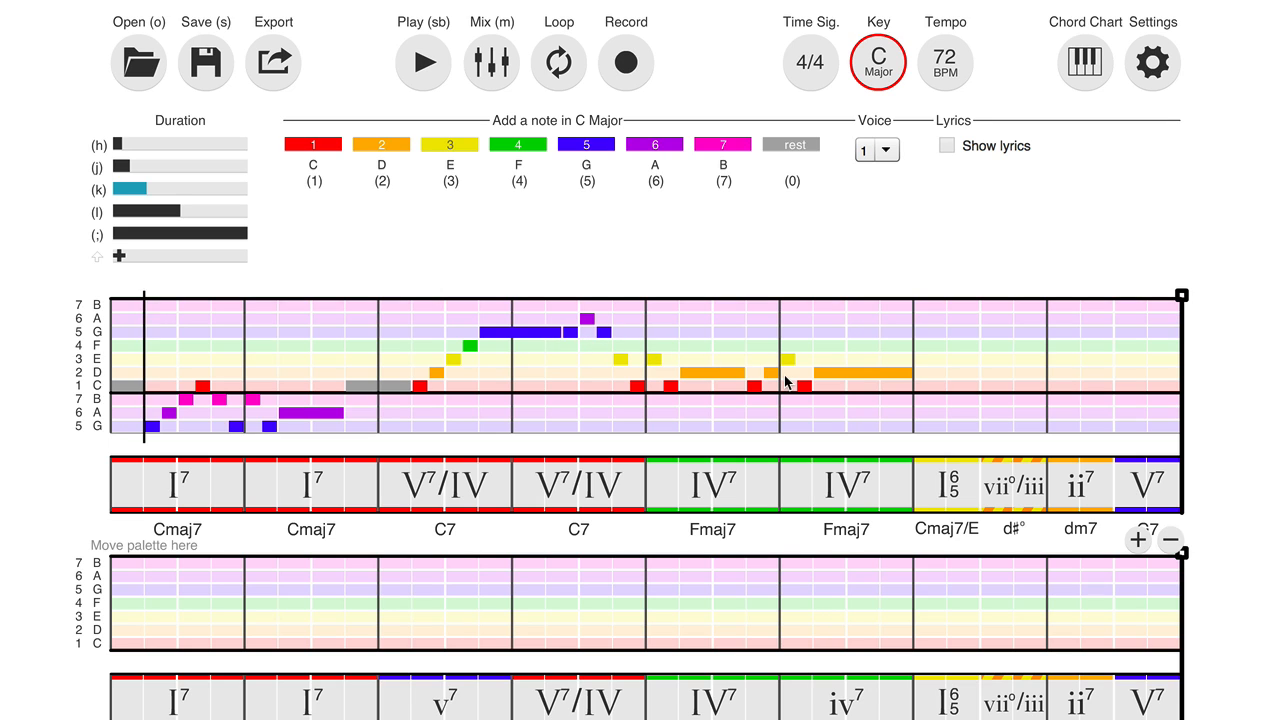
Start the seventh bar with a quarter rest, sixteenth notes low G and A, and a C lengthened to a dotted quarter
scroll(984, 340, "down", 1)
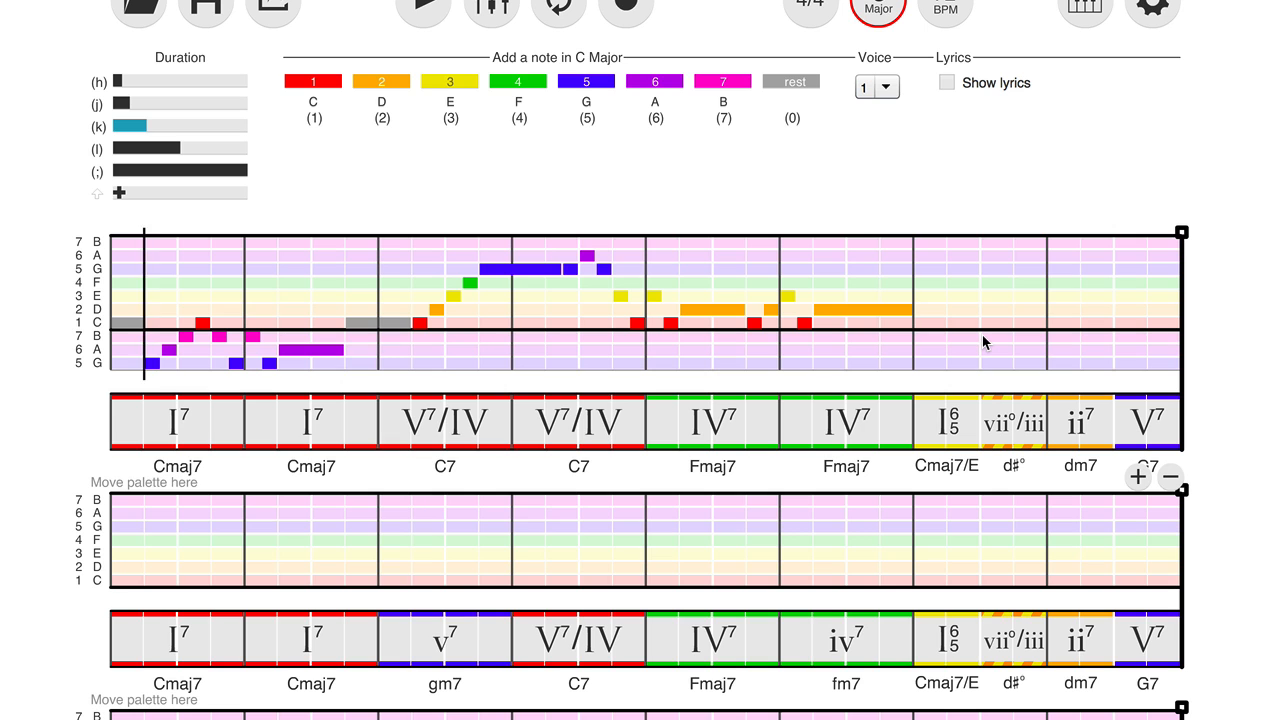
scroll(982, 341, "down", 1)
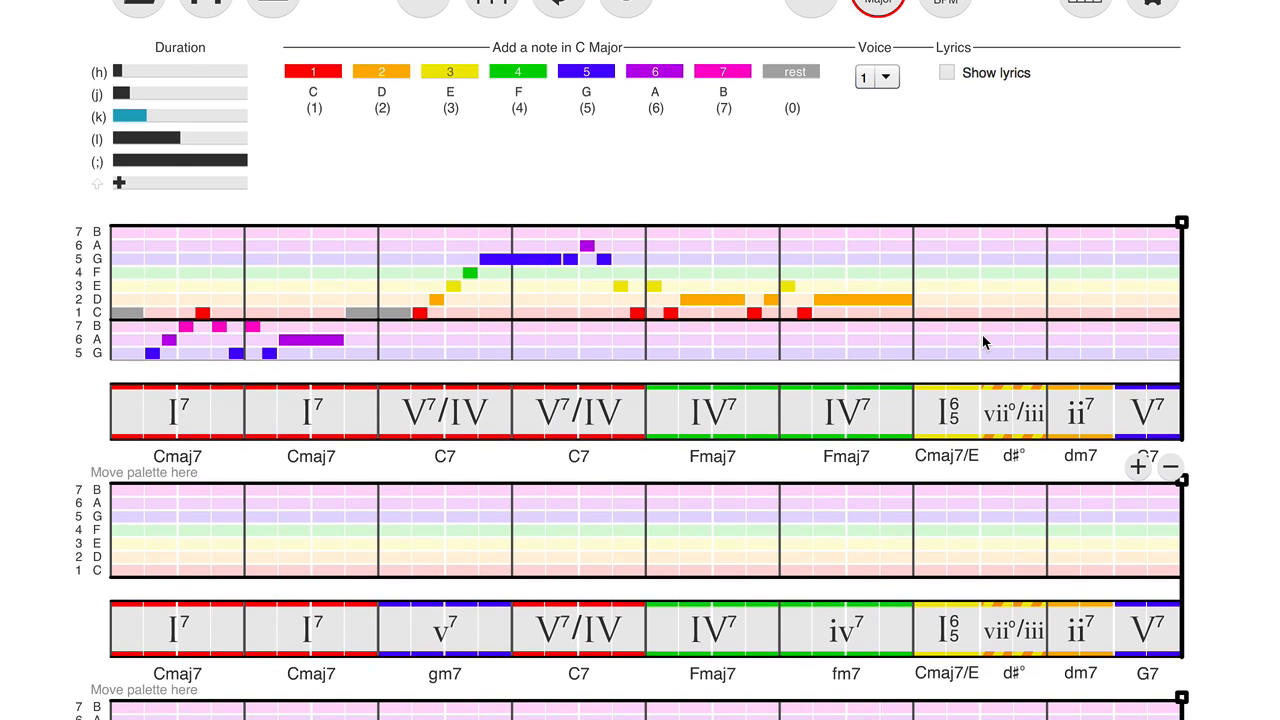
scroll(982, 342, "up", 2)
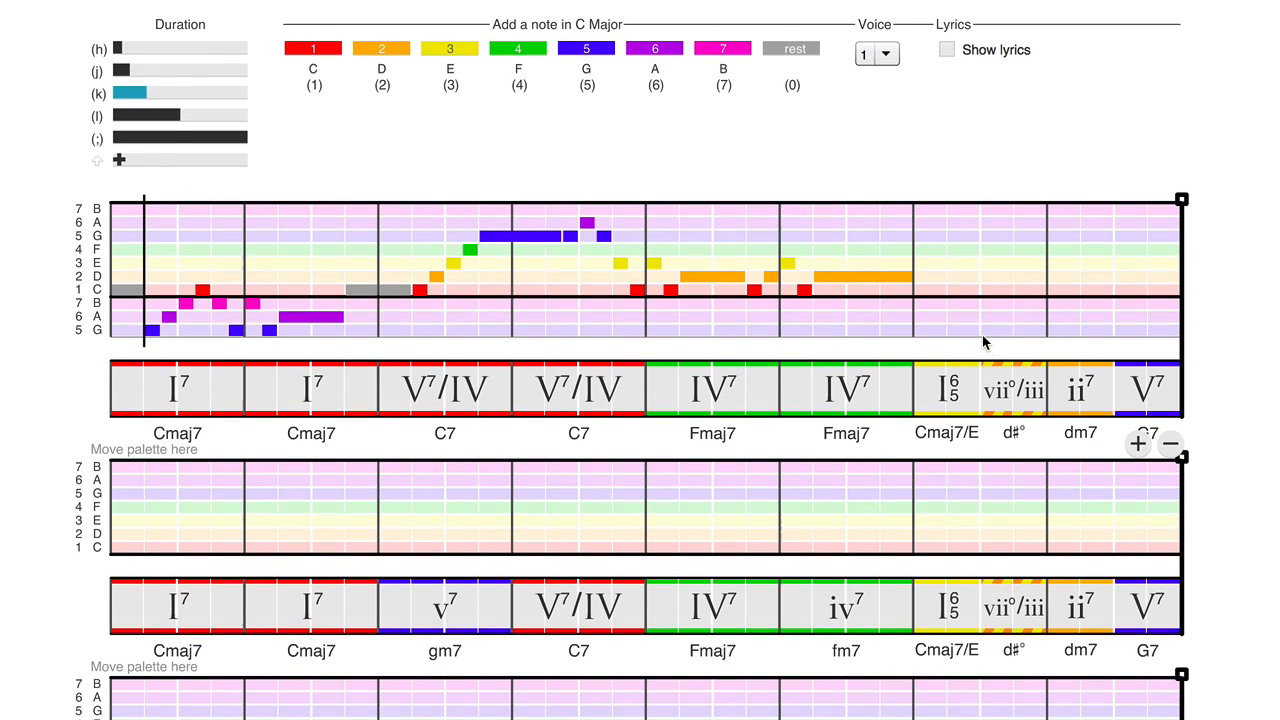
scroll(982, 343, "up", 2)
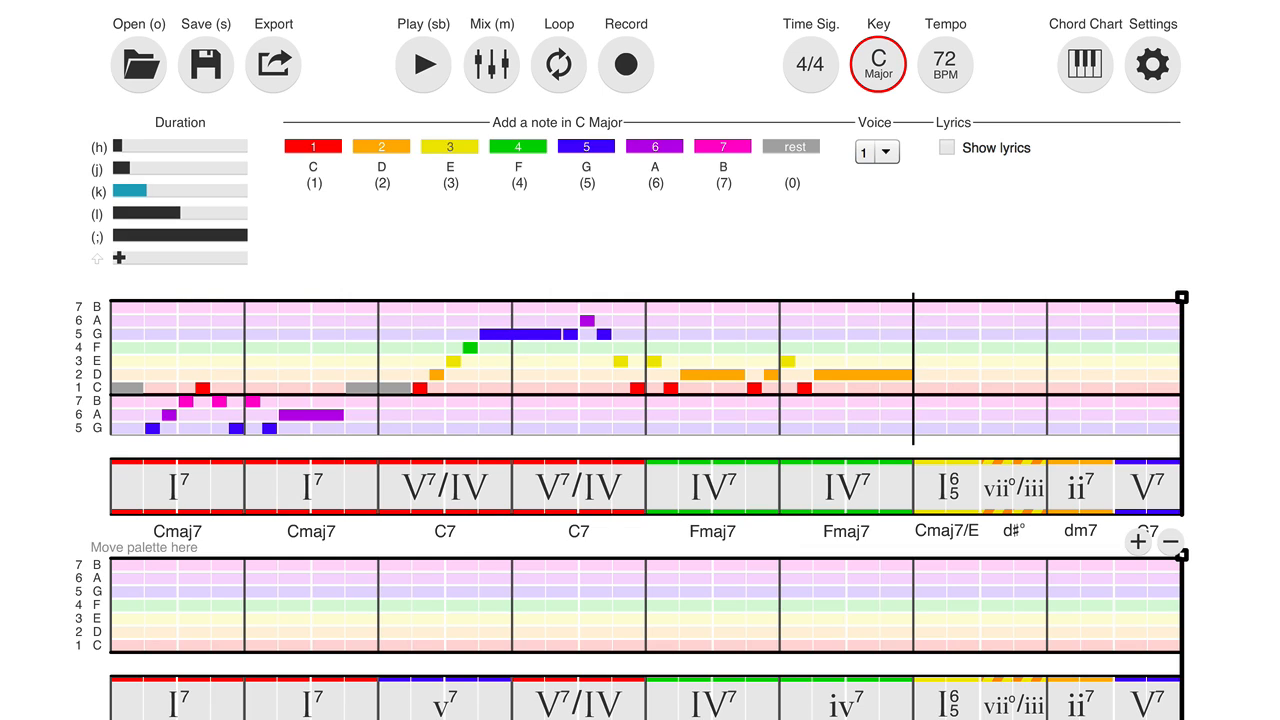
key("0")
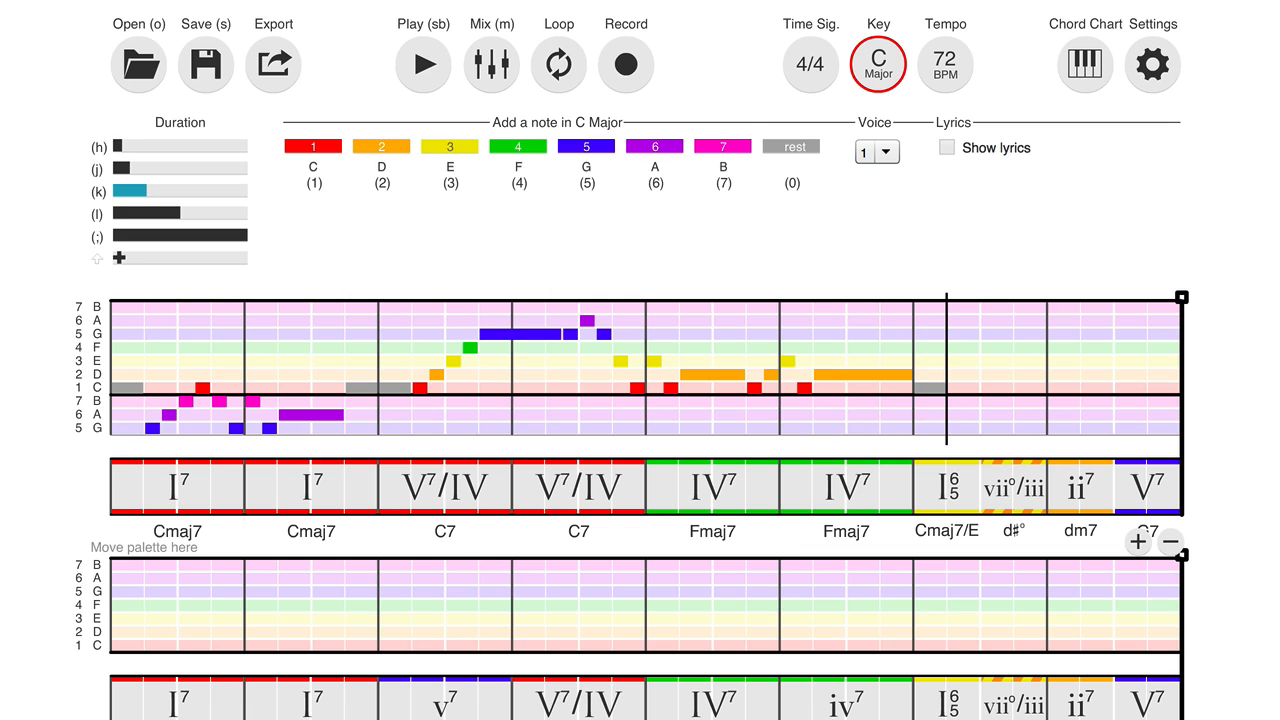
key("h")
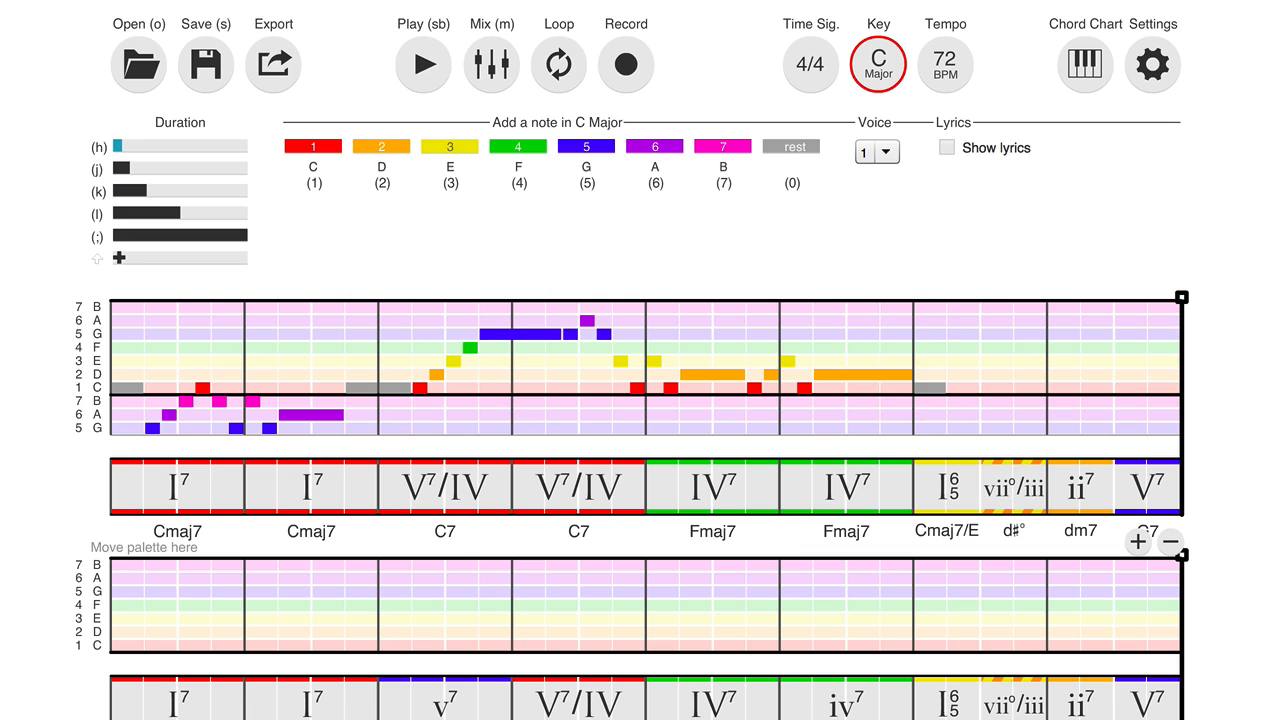
key("5")
key("6")
key("k")
key("1")
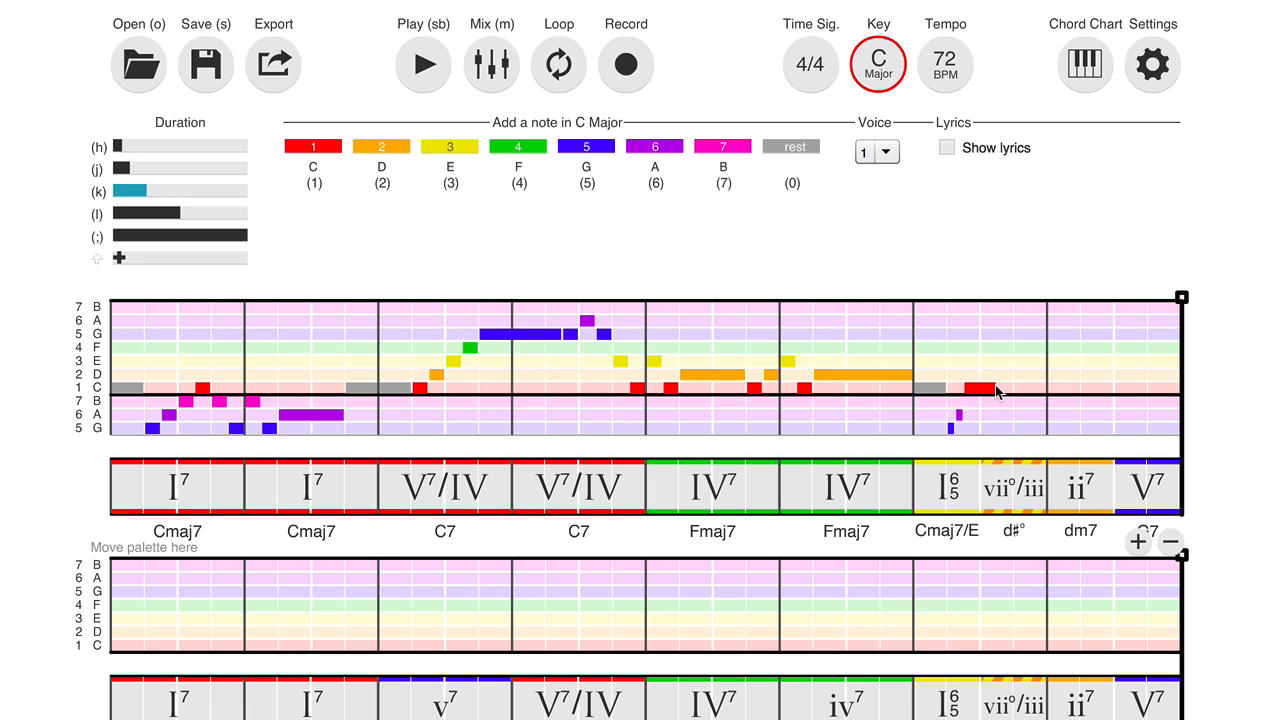
left_click_drag(1000, 383, 1012, 383)
Repeat the motif one step higher with sixteenth notes low A and C and a D lengthened to a dotted quarter
key("h")
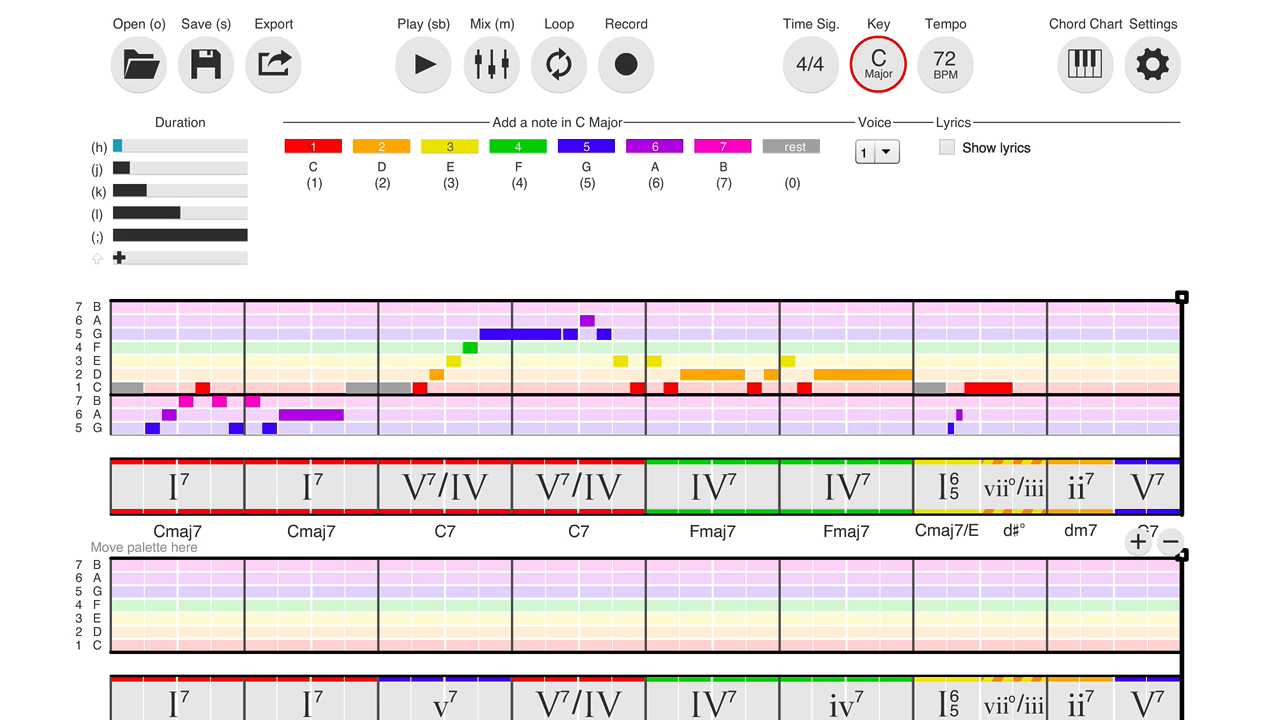
key("6")
key("1")
key("k")
key("2")
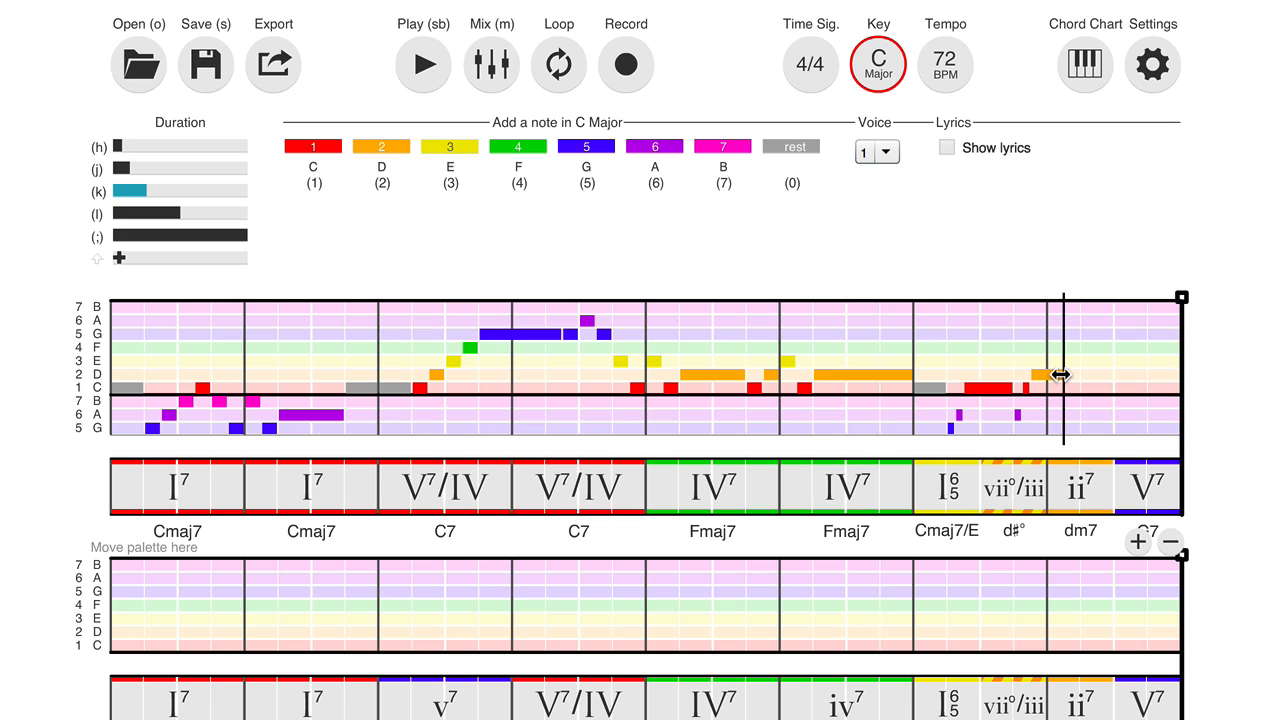
left_click_drag(1060, 375, 1097, 380)
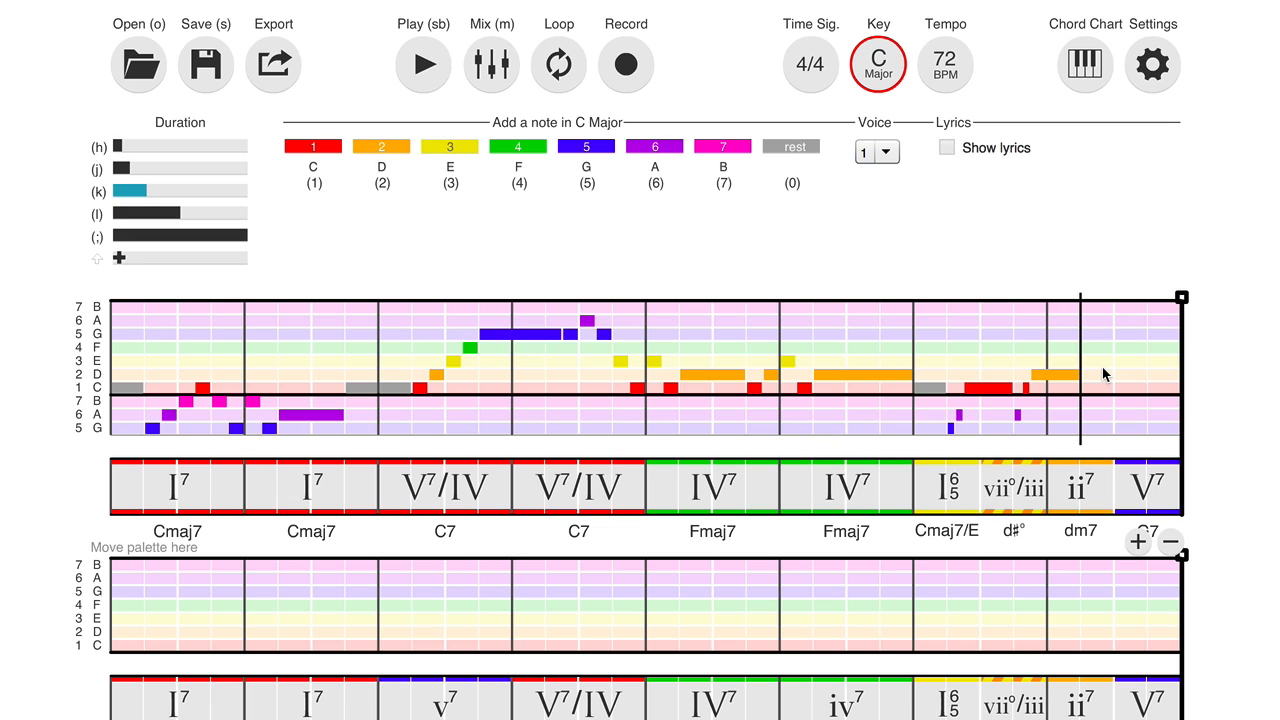
Add sixteenth notes C and D and an E shortened to an eighth note over the dm7 chord
key("h")
key("1")
key("2")
key("k")
key("3")
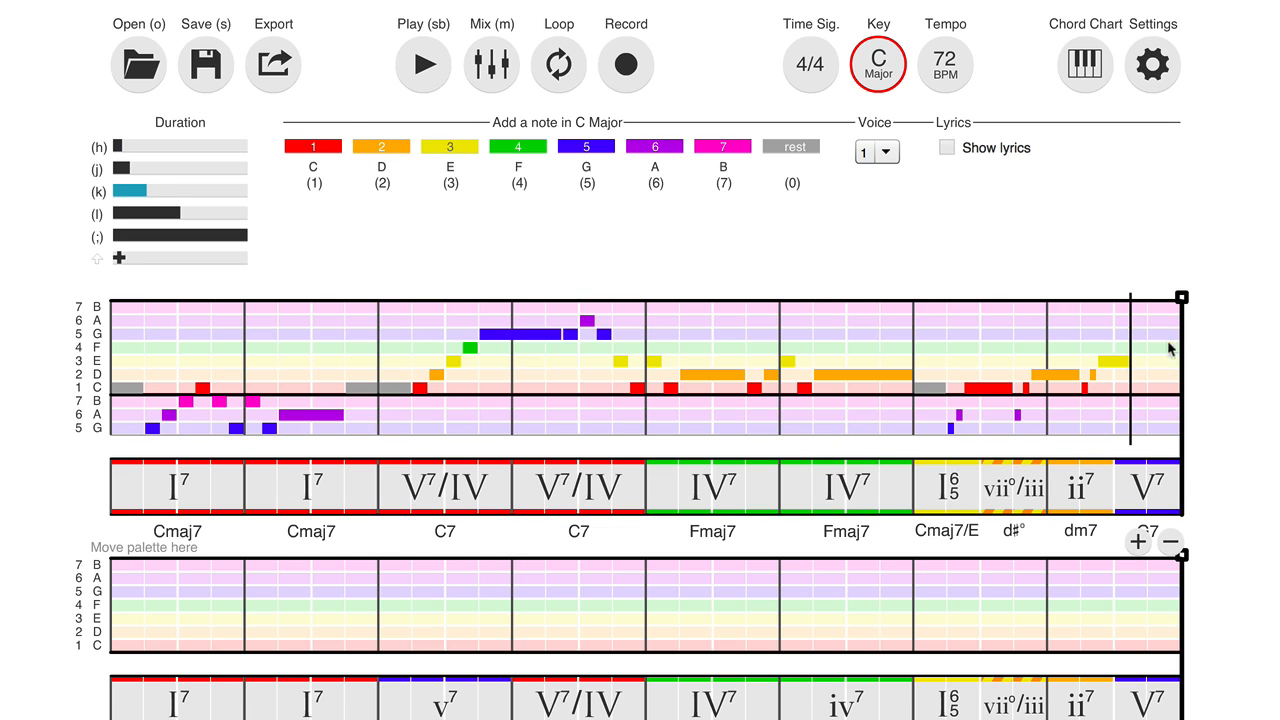
left_click_drag(1128, 361, 1117, 361)
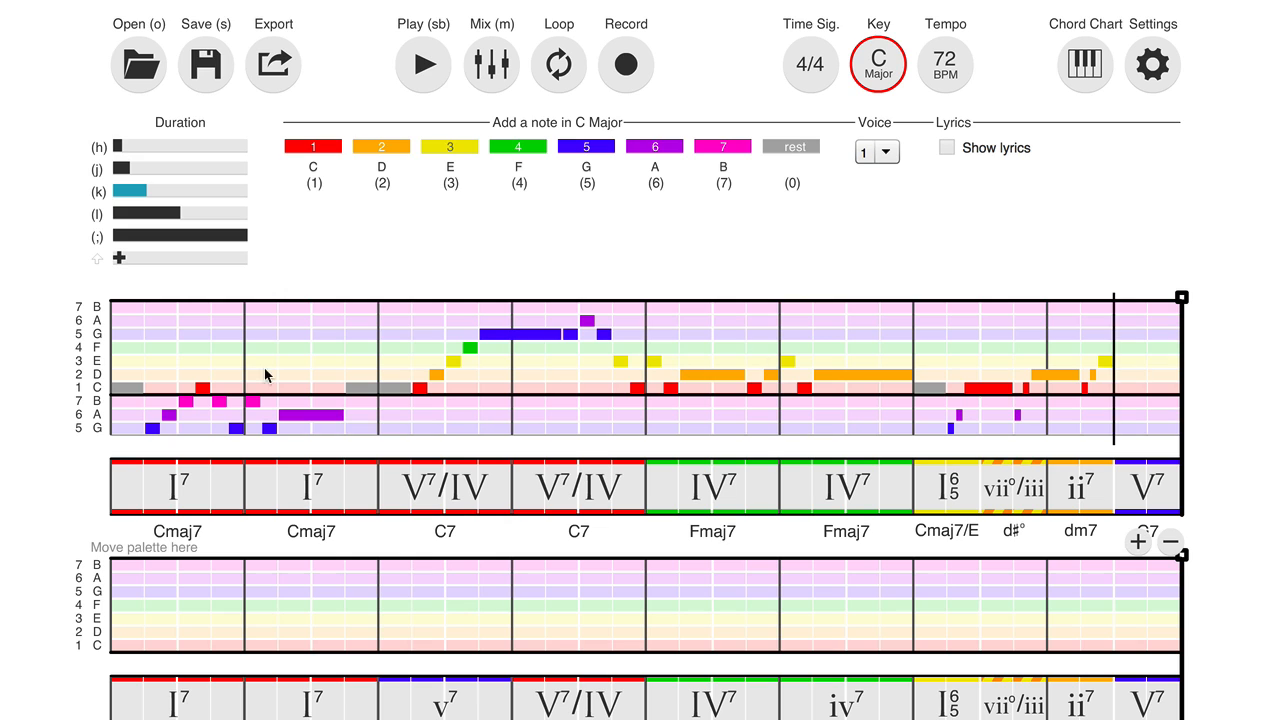
Copy the B, G and long A motif of the second bar to the start of the second line
left_click_drag(246, 372, 309, 443)
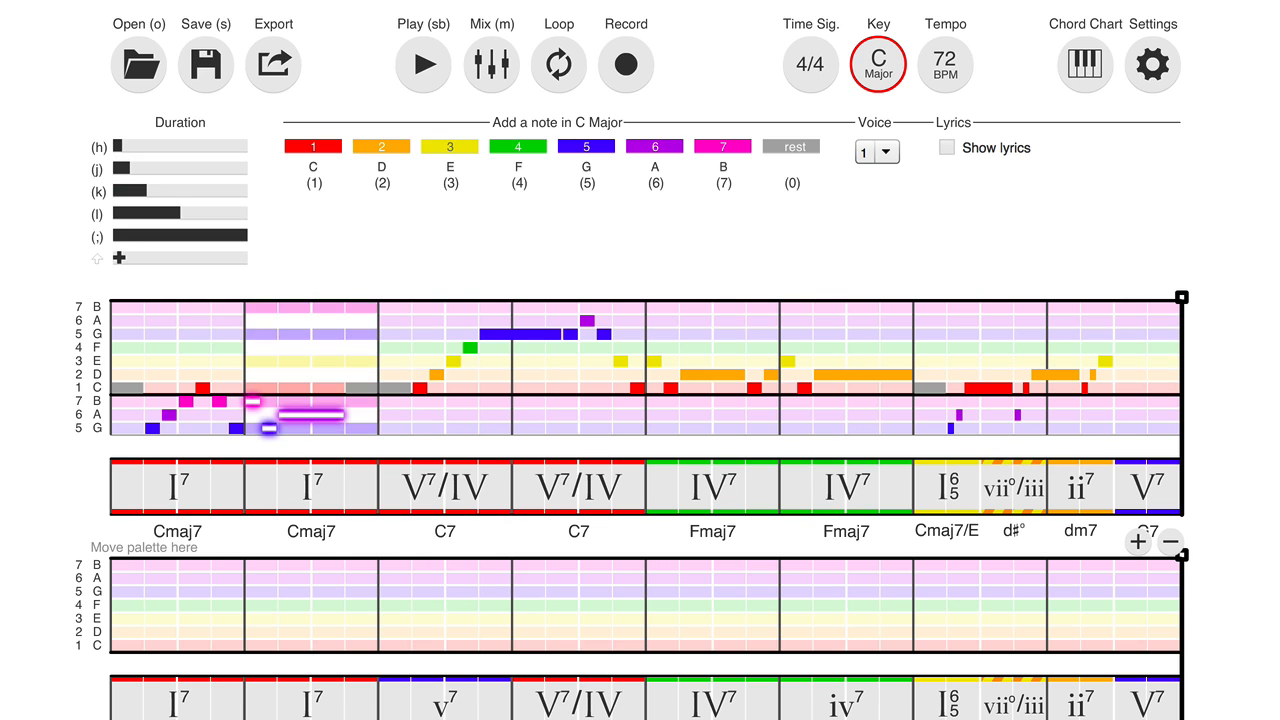
key("super+c")
left_click(141, 604)
key("super+v")
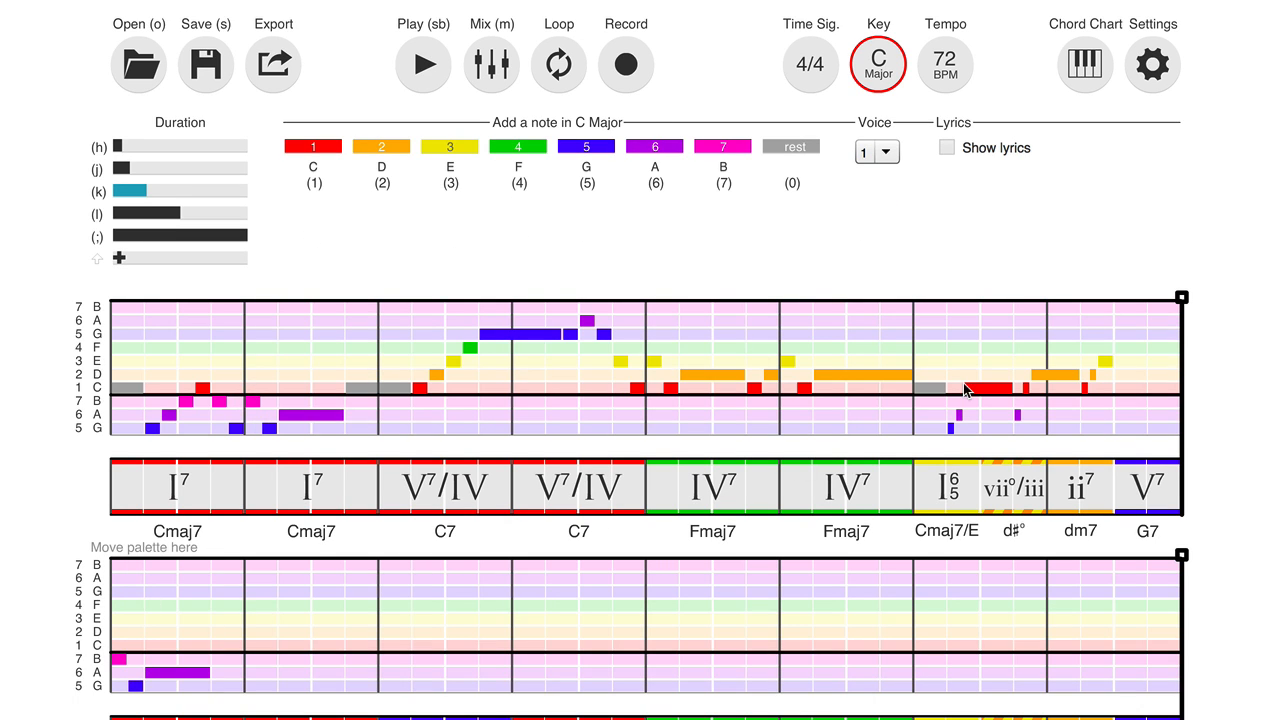
Fill the G7 chord at the end of the first line with eighth notes D, C, low B and C
left_click(1134, 334)
key("j")
key("2")
key("1")
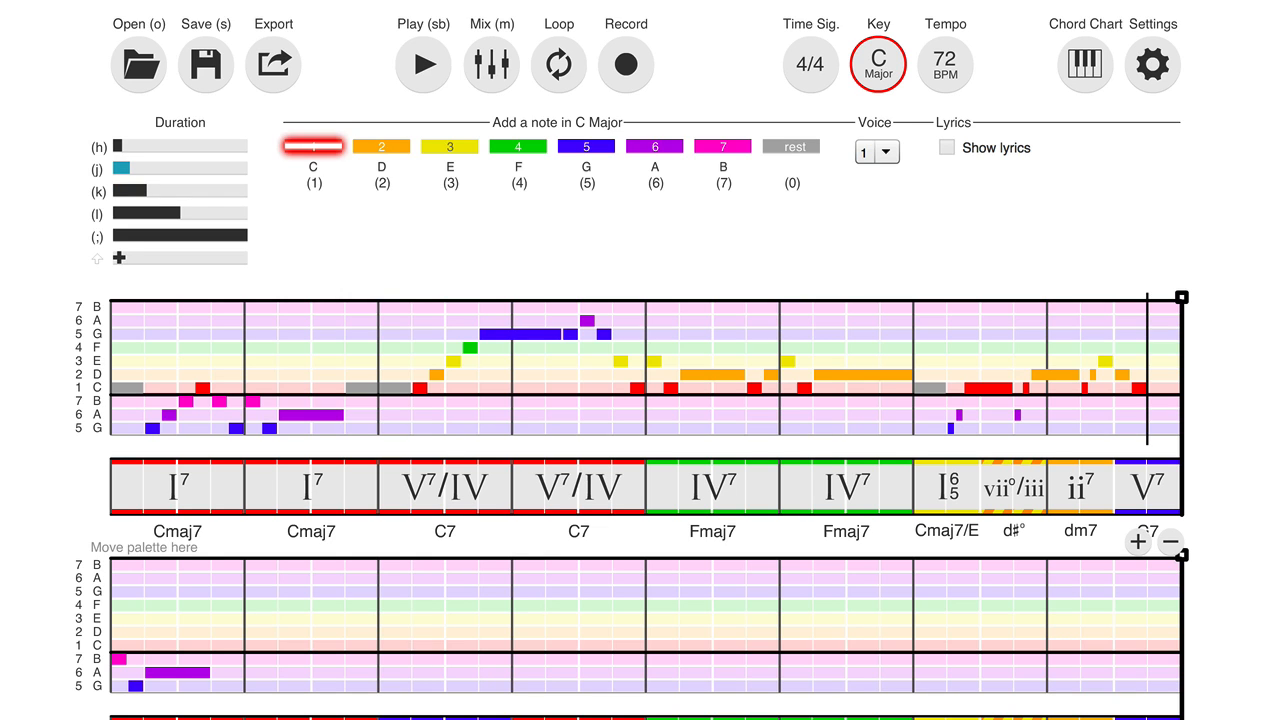
key("7")
key("1")
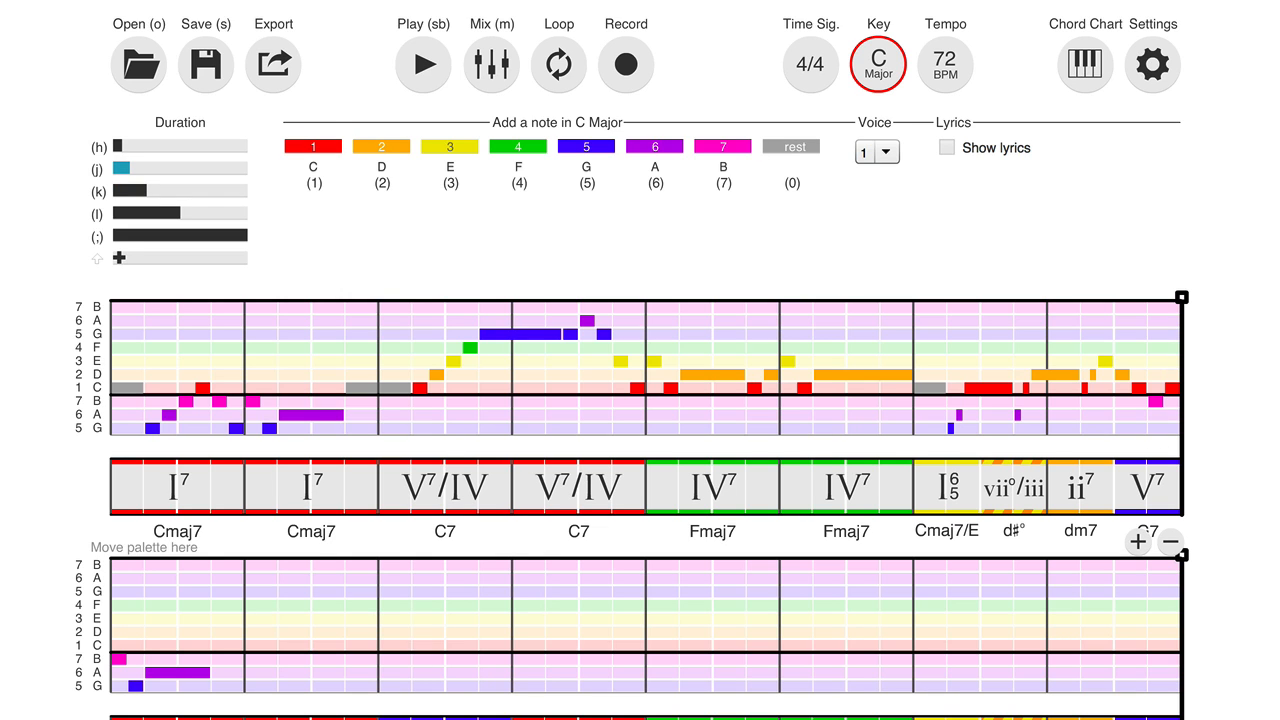
Play back the melody from the fifth bar through the opening motif of the second line
scroll(1056, 311, "down", 2)
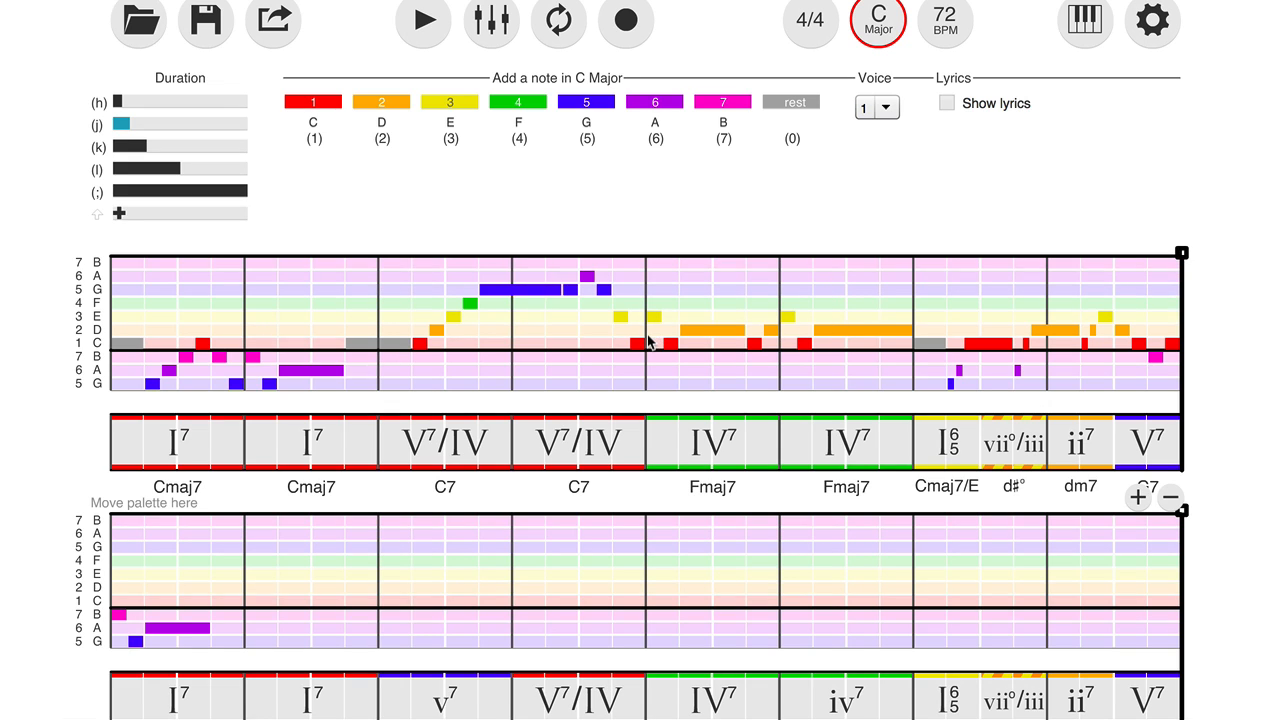
key("space")
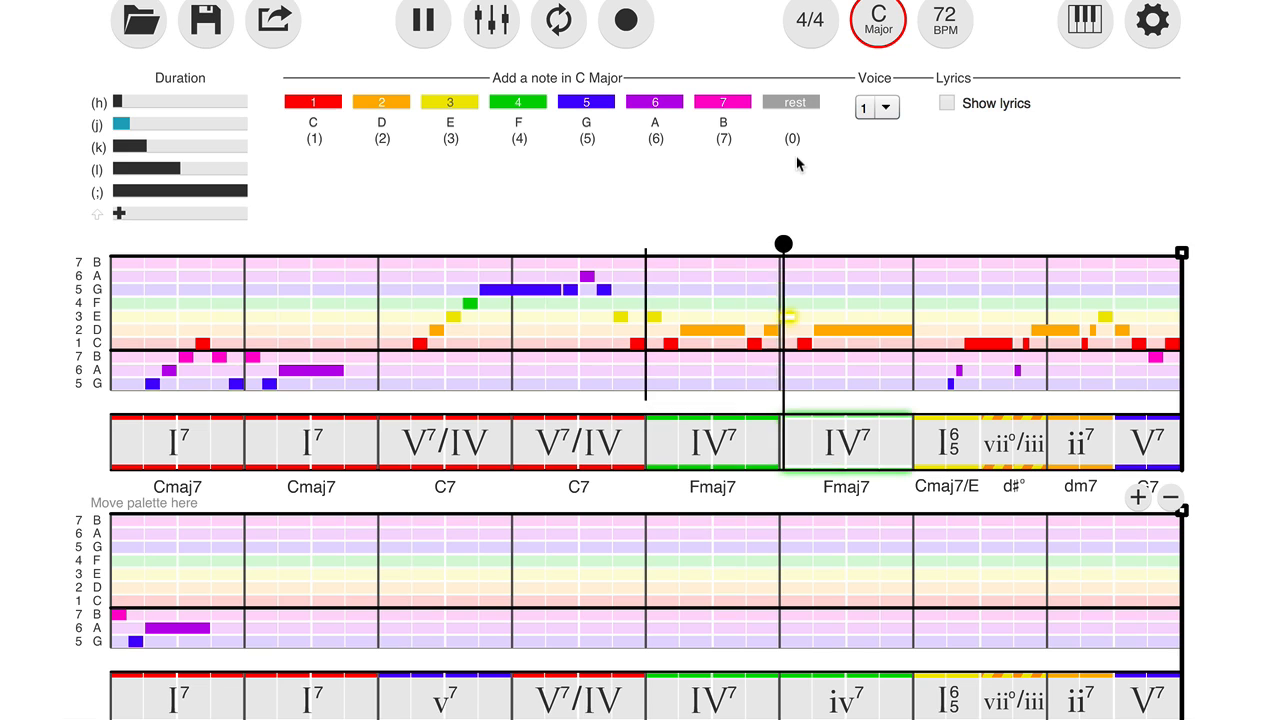
scroll(1066, 154, "down", 1)
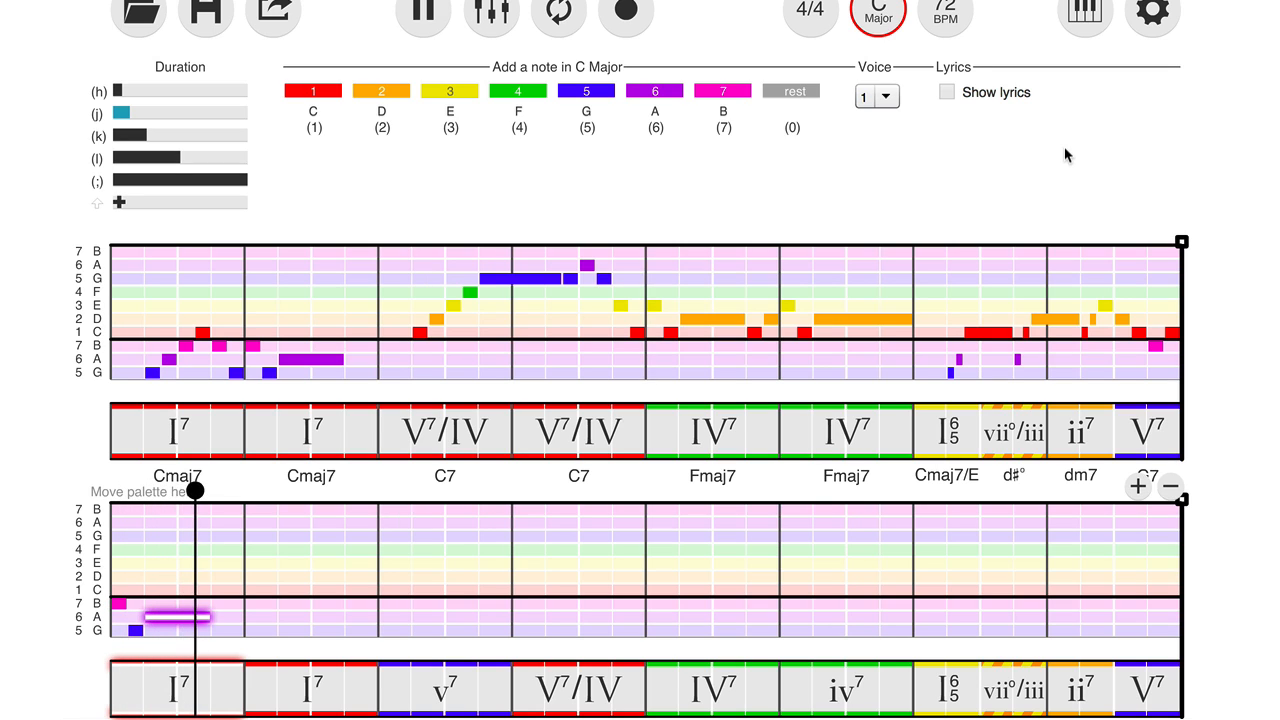
key("space")
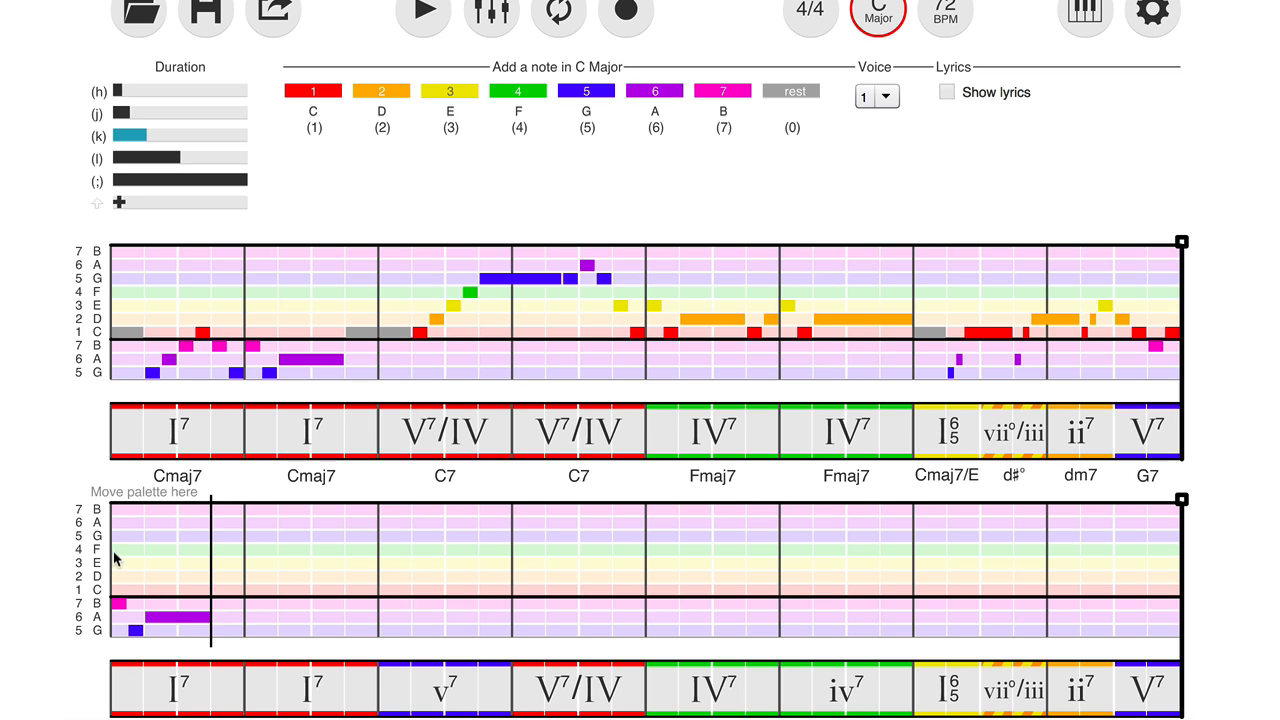
Replay the transition from the end of the first line into the second line's opening motif, including from the dm7 chord
key("space")
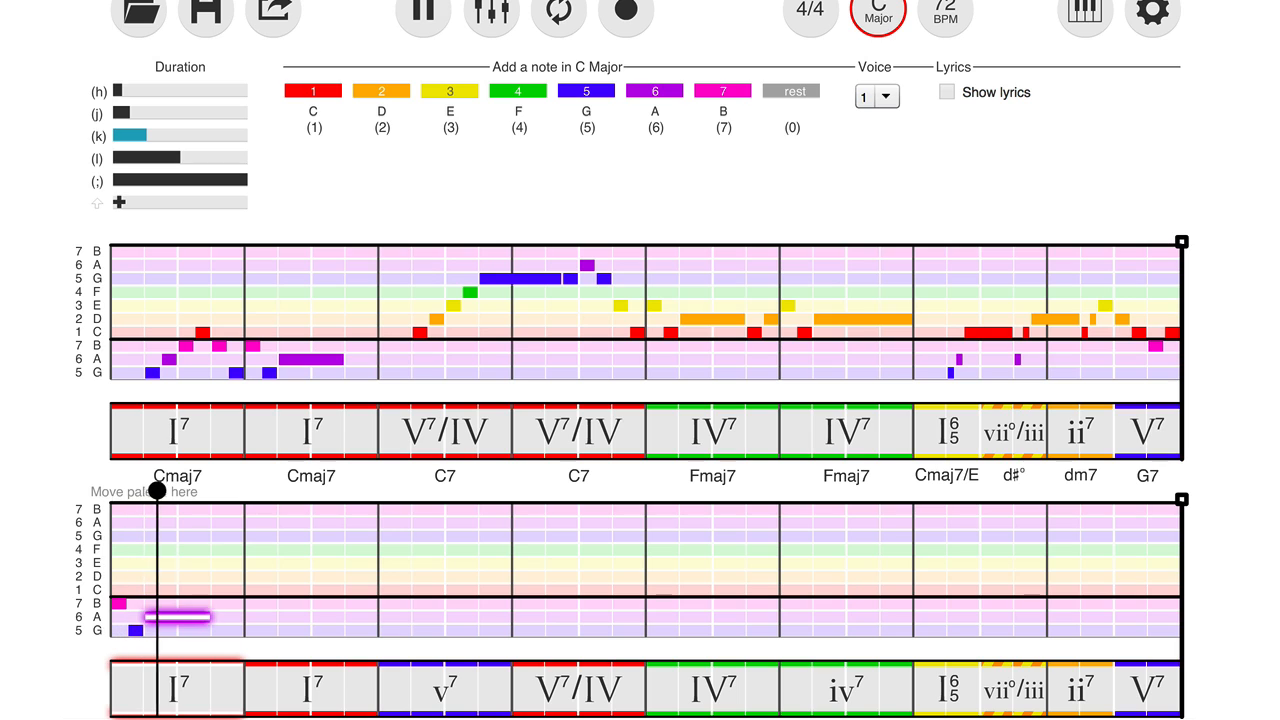
key("space")
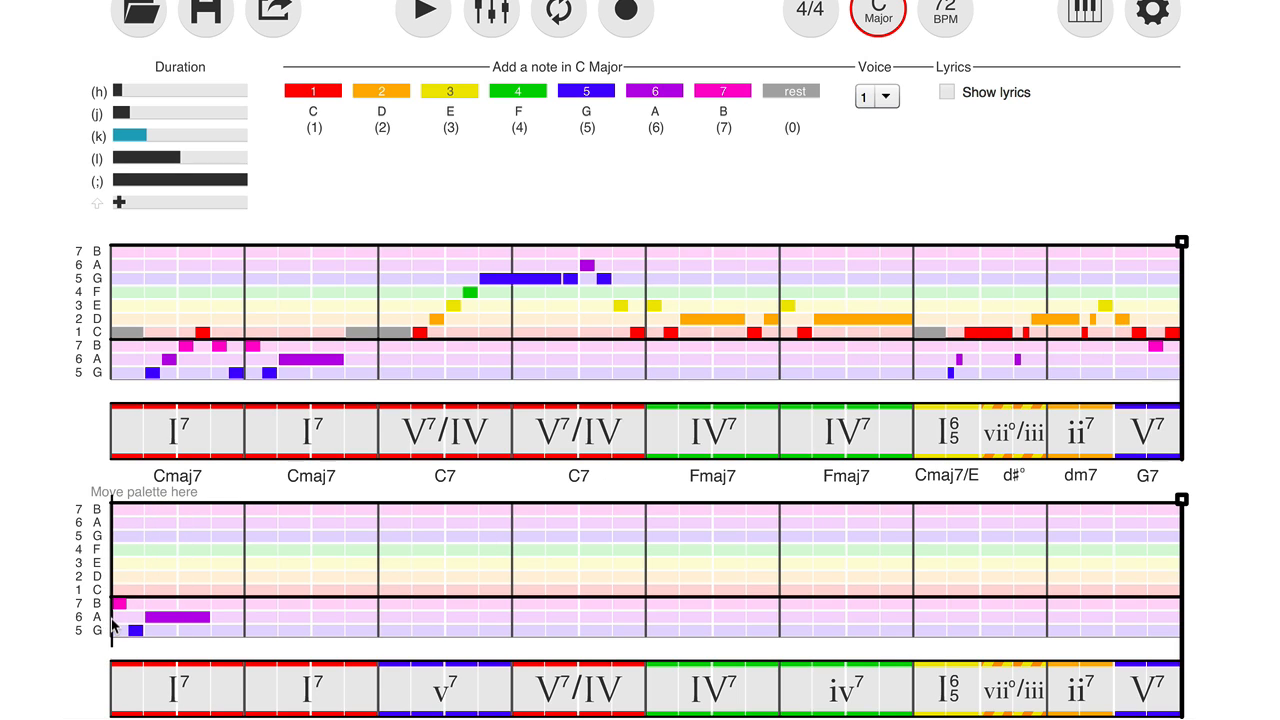
left_click(1048, 291)
key("space")
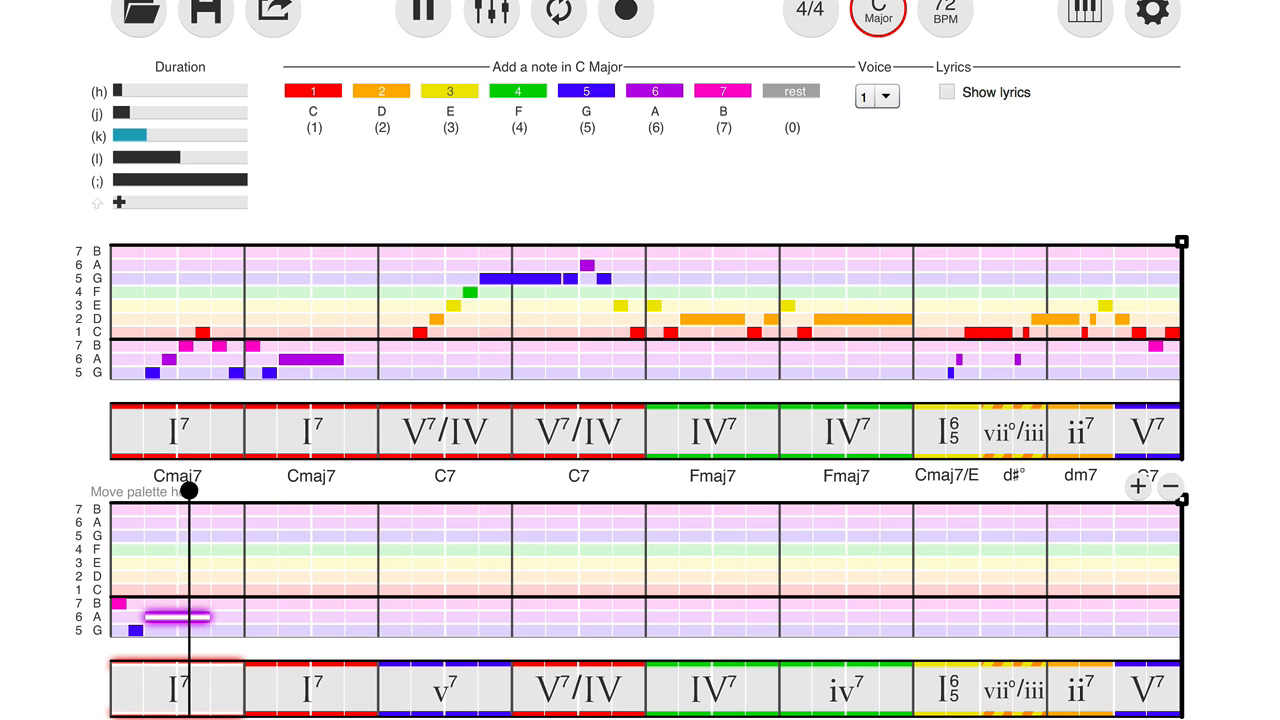
key("space")
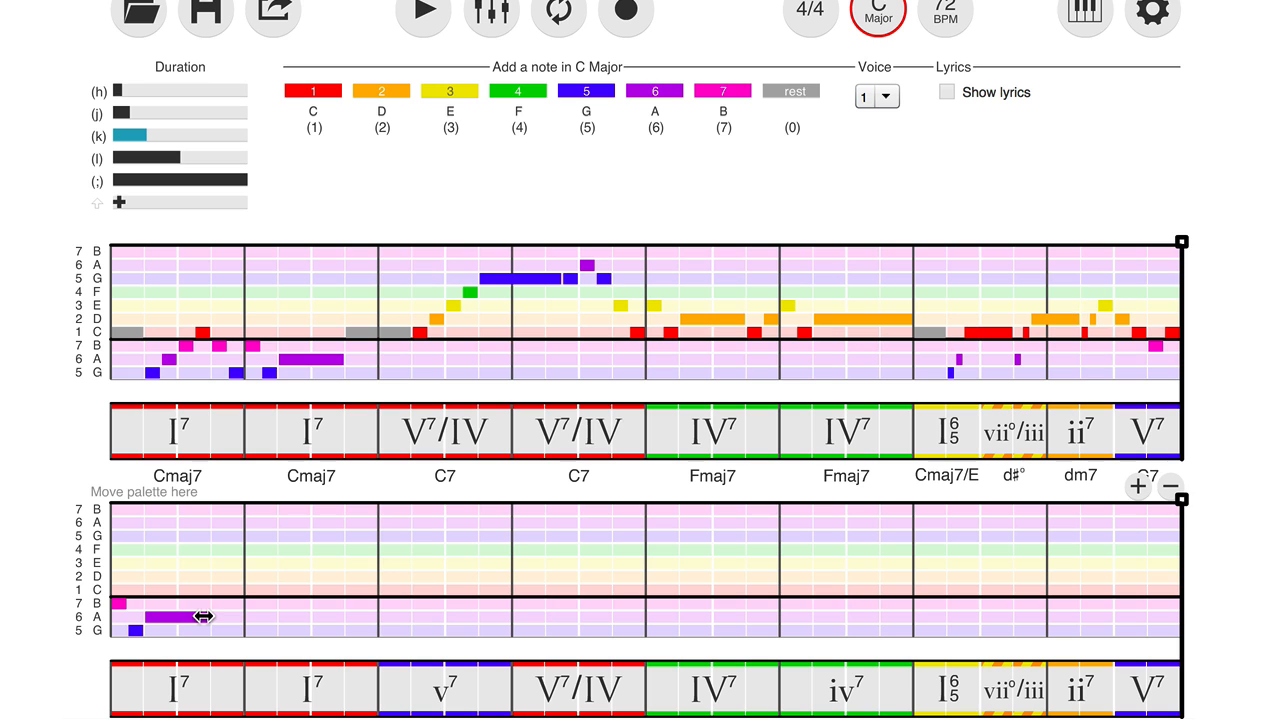
scroll(331, 519, "down", 2)
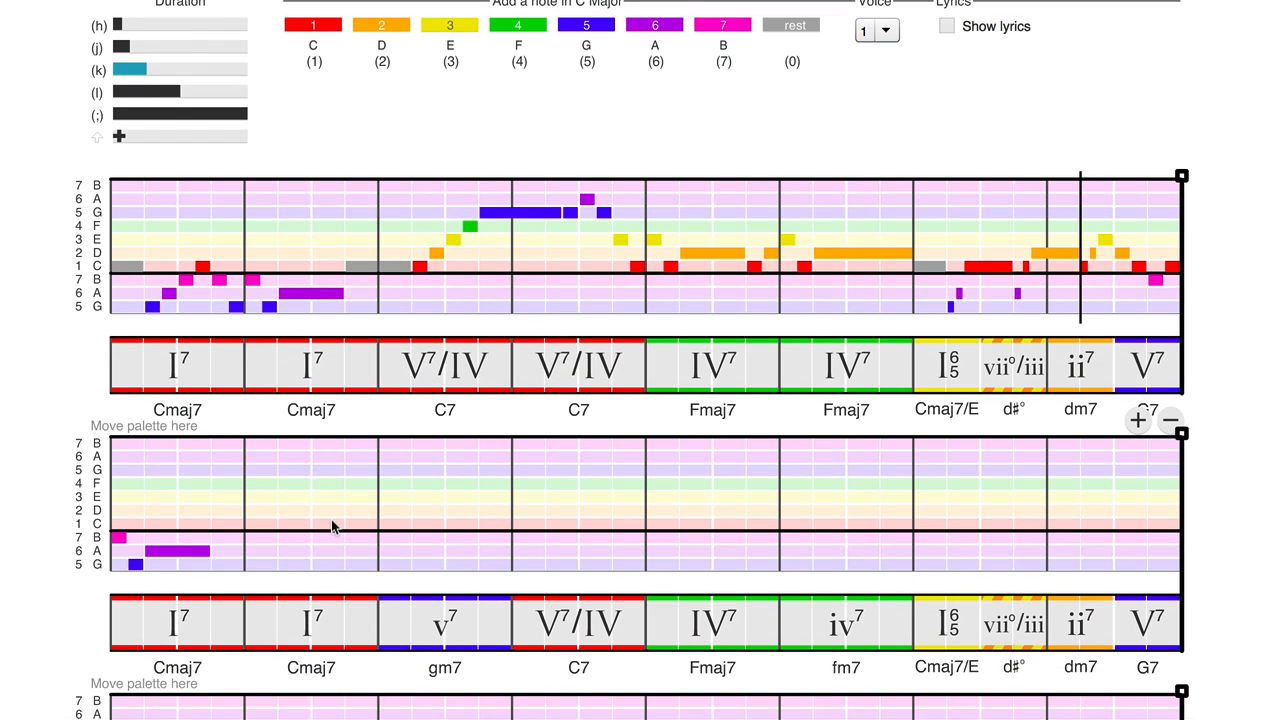
scroll(332, 521, "up", 1)
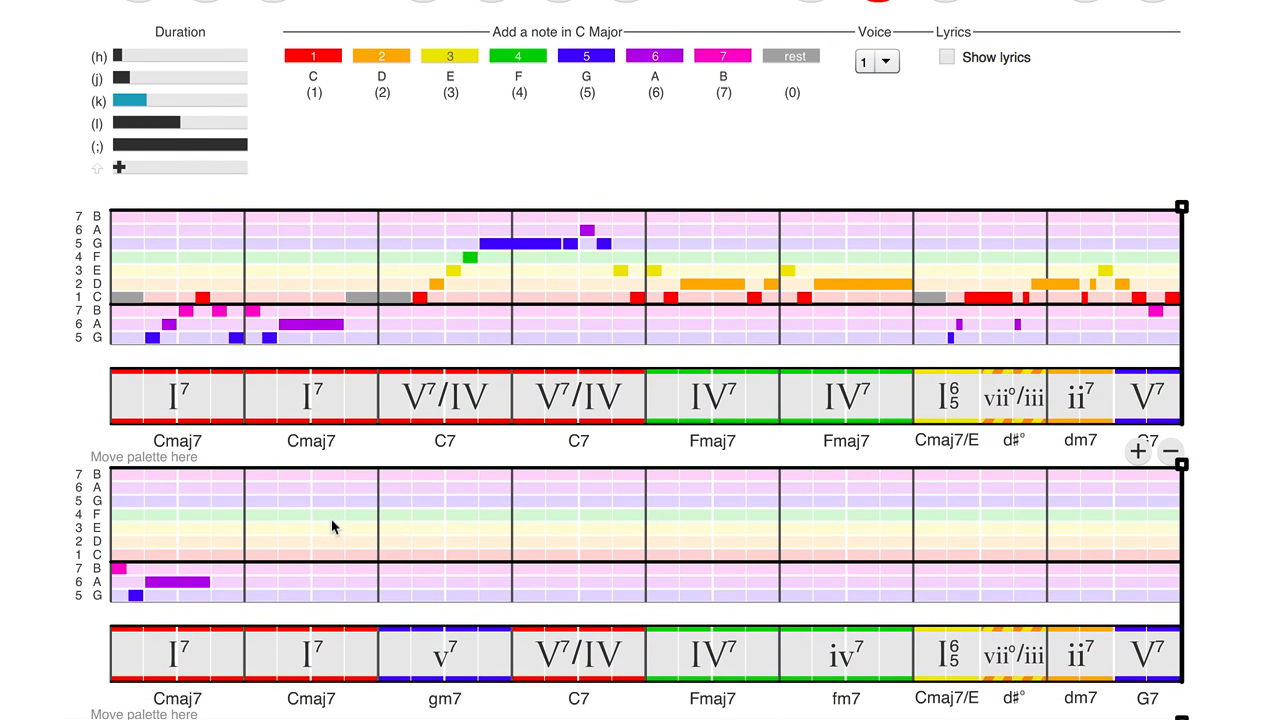